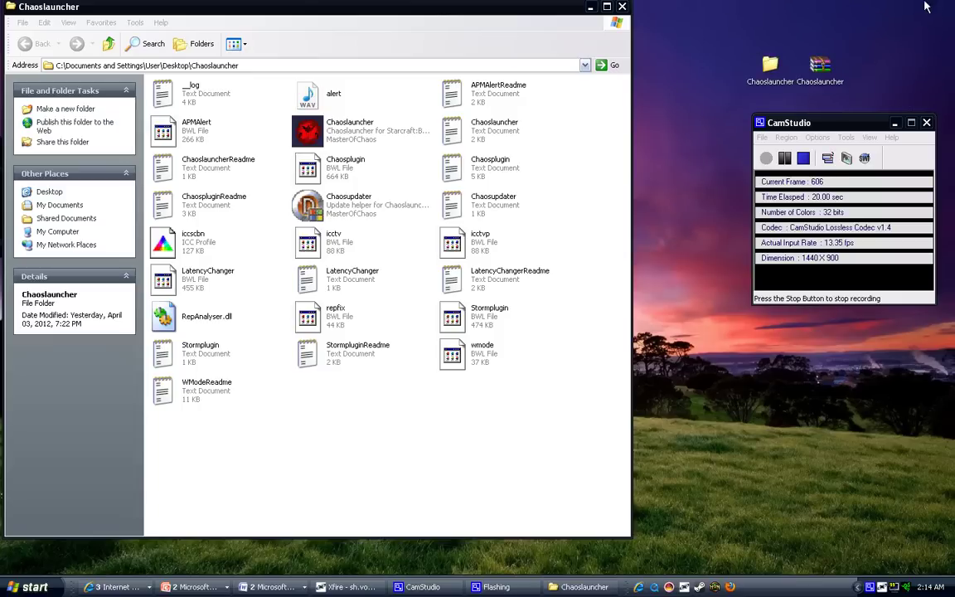
{"action": "left_click_drag", "start_coordinate": [861, 3], "coordinate": [716, 185]}
{"action": "left_click_drag", "start_coordinate": [686, 255], "coordinate": [733, 171]}
{"action": "left_click", "coordinate": [897, 13]}
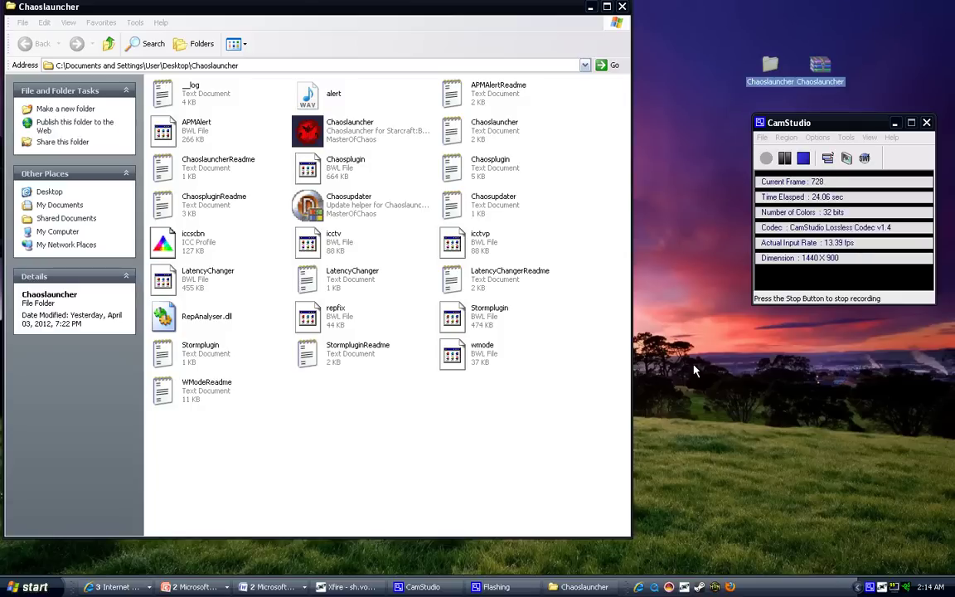
{"action": "left_click", "coordinate": [691, 369]}
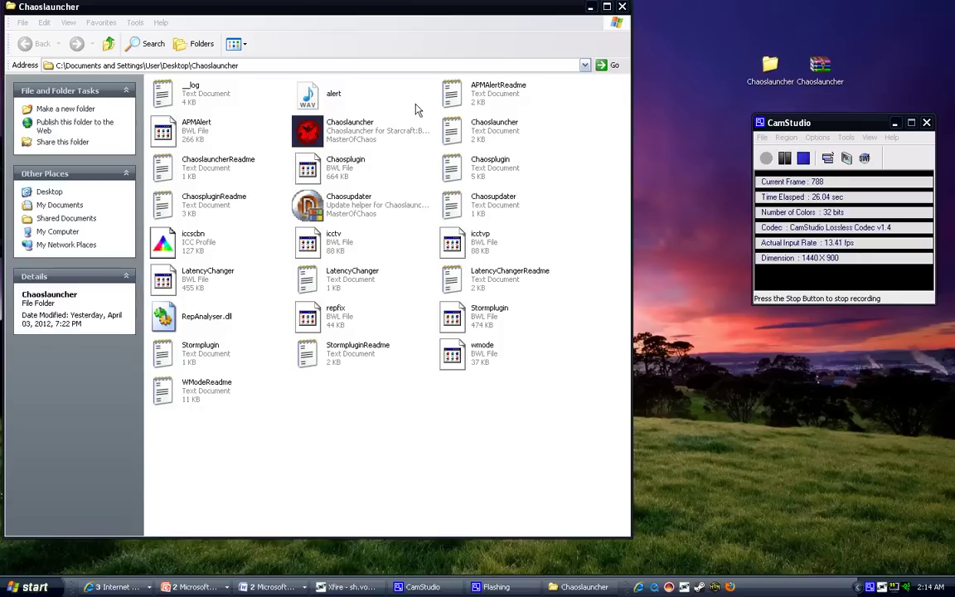
Look over the extracted files in the Chaoslauncher folder, in particular the Chaoslauncher application
{"action": "left_click_drag", "start_coordinate": [421, 96], "coordinate": [189, 435]}
{"action": "left_click", "coordinate": [373, 420]}
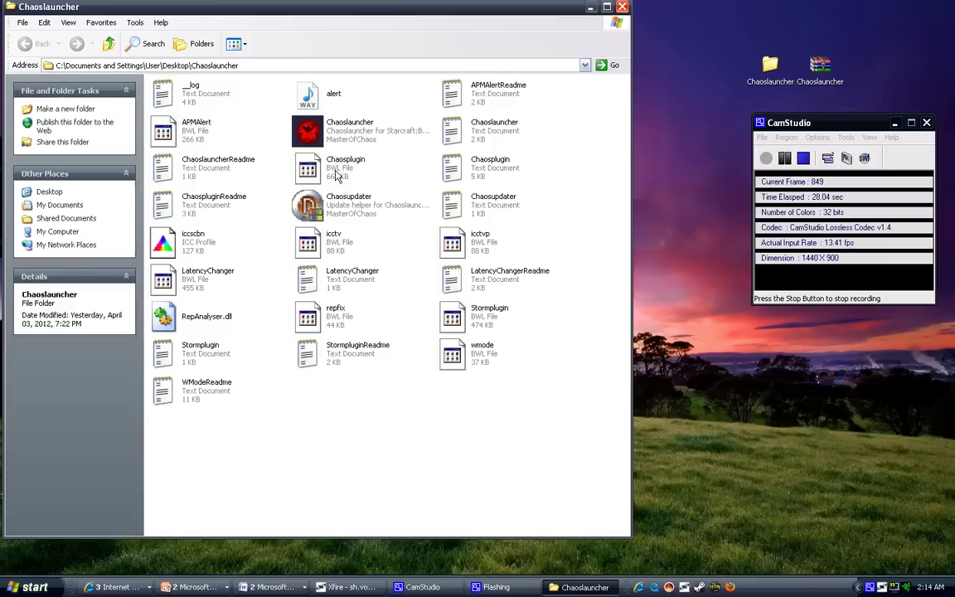
{"action": "left_click", "coordinate": [340, 139]}
{"action": "left_click", "coordinate": [572, 164]}
{"action": "left_click", "coordinate": [383, 142]}
{"action": "left_click", "coordinate": [464, 151]}
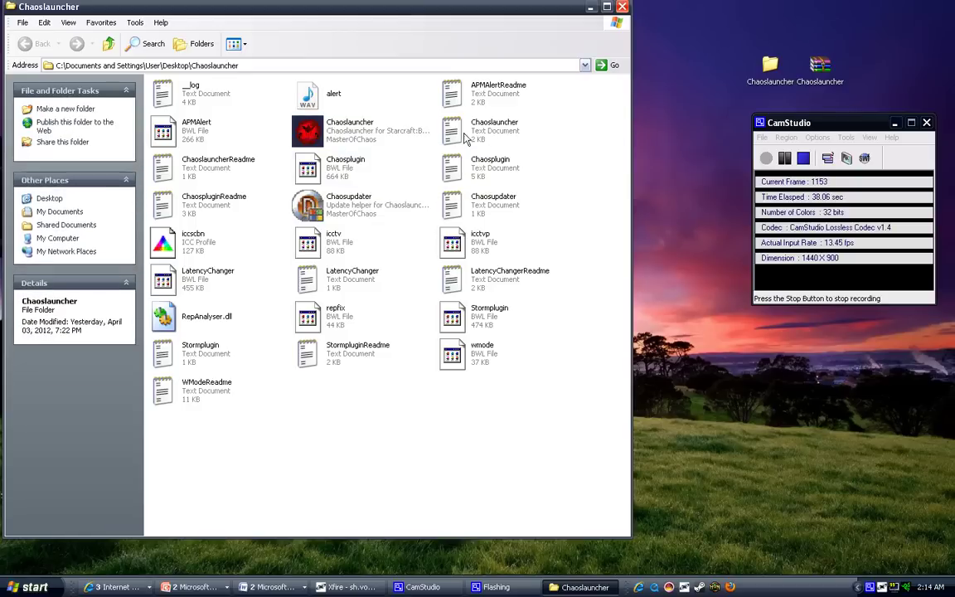
{"action": "left_click", "coordinate": [340, 135]}
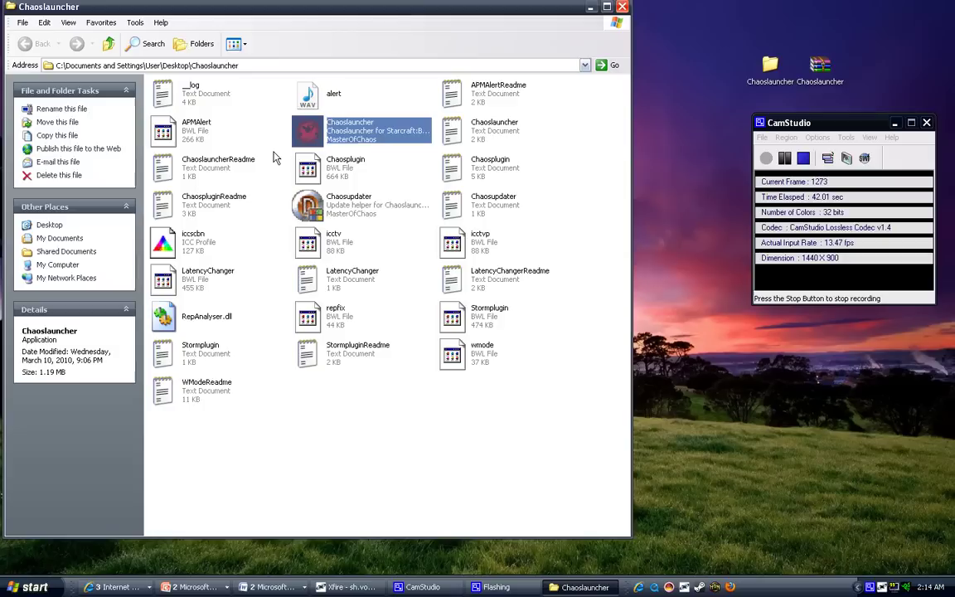
{"action": "left_click_drag", "start_coordinate": [248, 145], "coordinate": [438, 110]}
{"action": "left_click", "coordinate": [447, 104]}
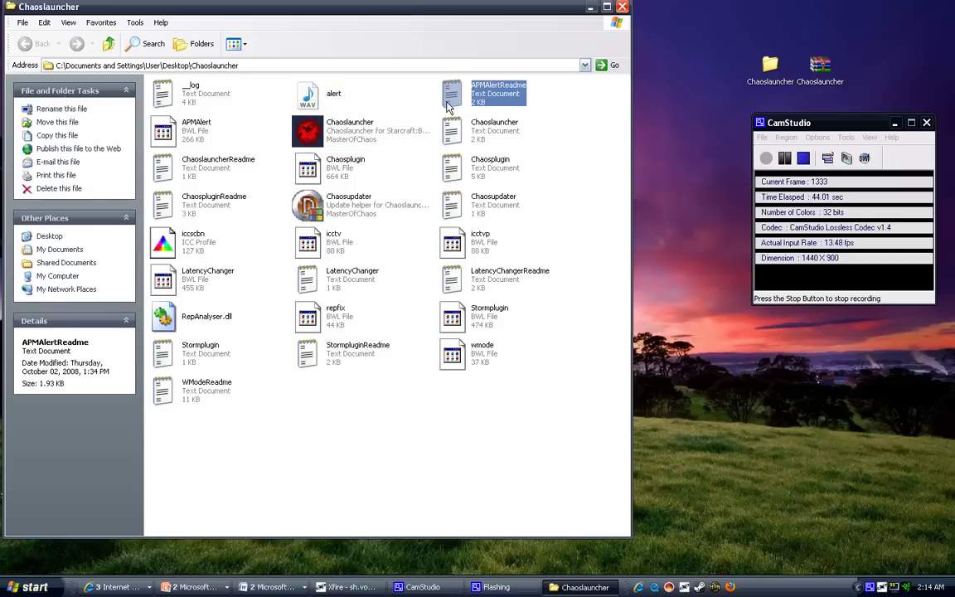
{"action": "left_click_drag", "start_coordinate": [569, 80], "coordinate": [111, 486]}
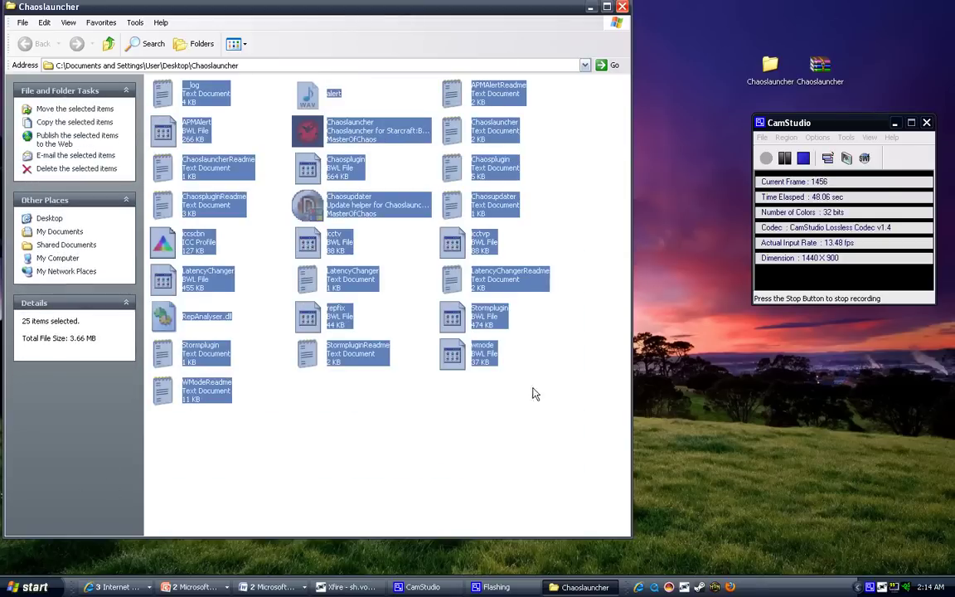
{"action": "left_click", "coordinate": [536, 407]}
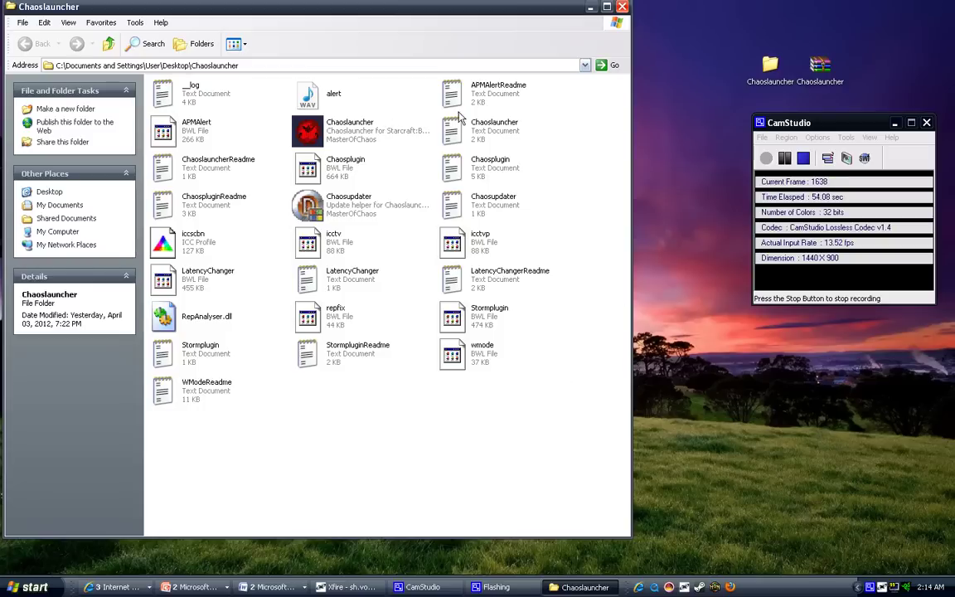
{"action": "mouse_move", "coordinate": [349, 141]}
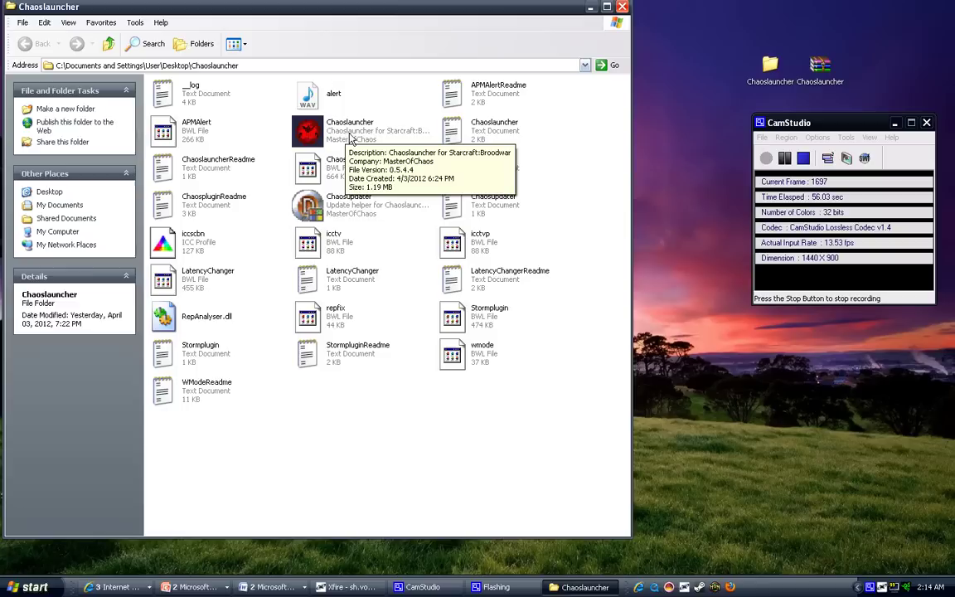
{"action": "left_click", "coordinate": [349, 141]}
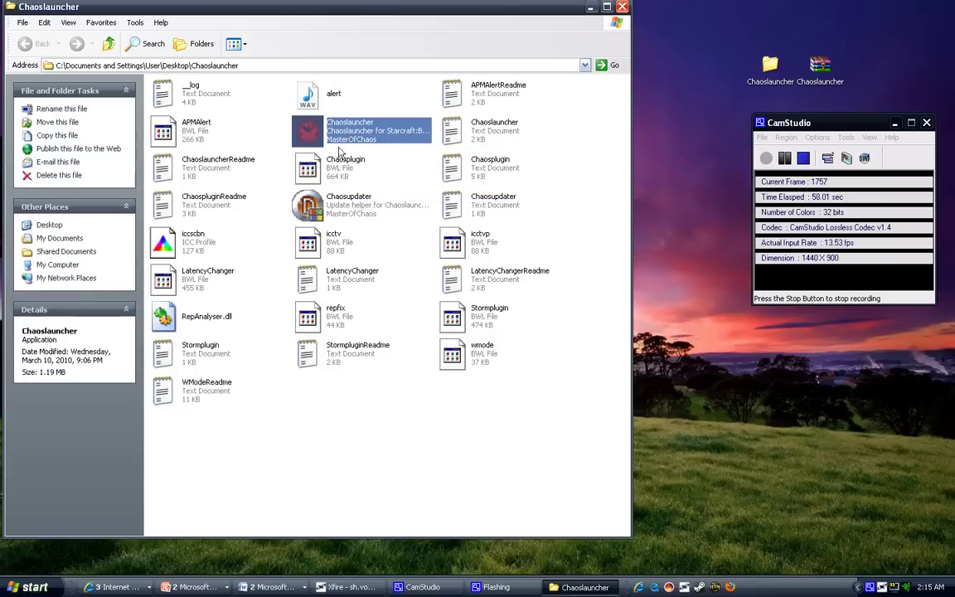
{"action": "left_click", "coordinate": [523, 178]}
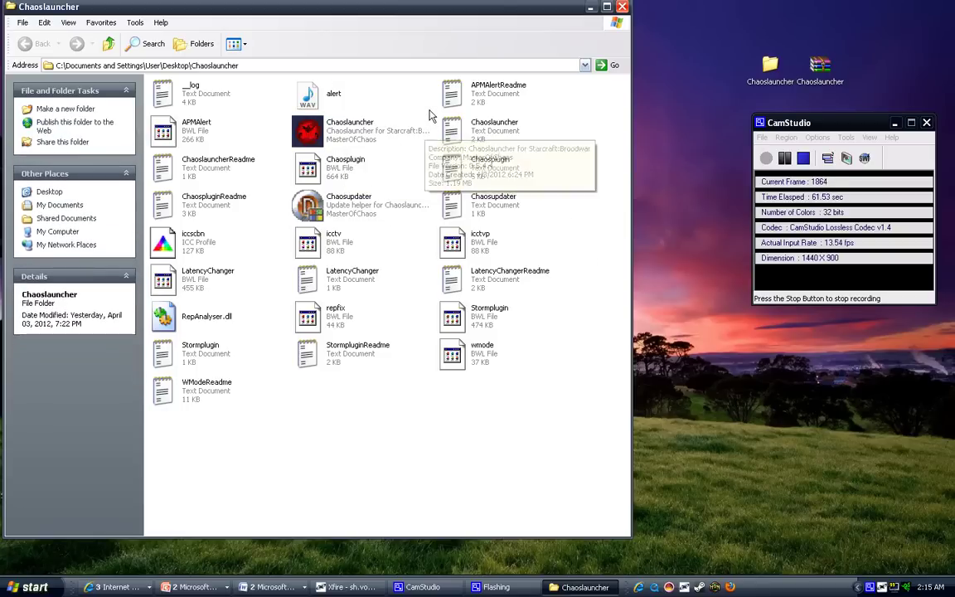
{"action": "left_click_drag", "start_coordinate": [430, 110], "coordinate": [196, 143]}
{"action": "left_click", "coordinate": [561, 202]}
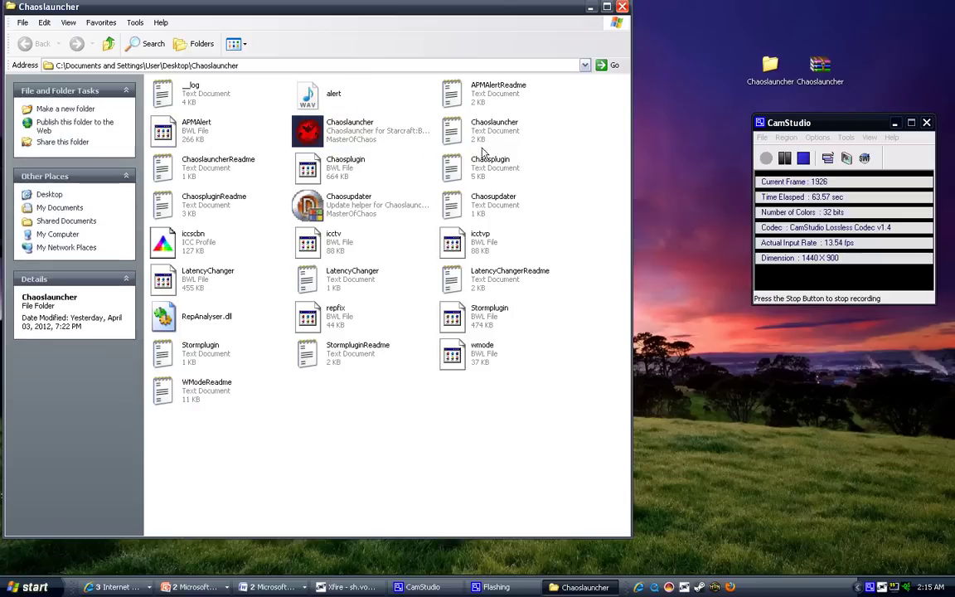
{"action": "left_click_drag", "start_coordinate": [433, 111], "coordinate": [410, 124]}
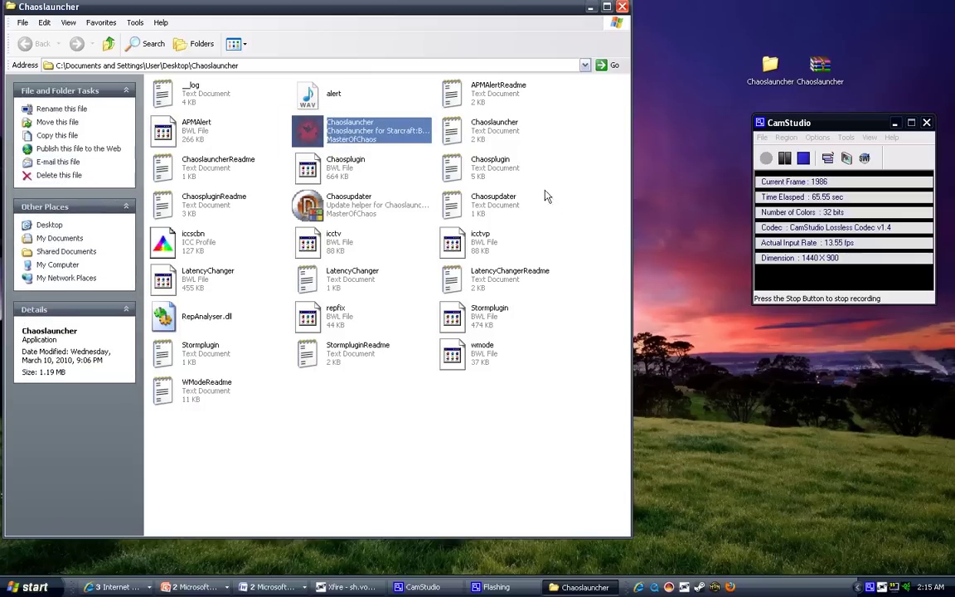
{"action": "left_click", "coordinate": [541, 189]}
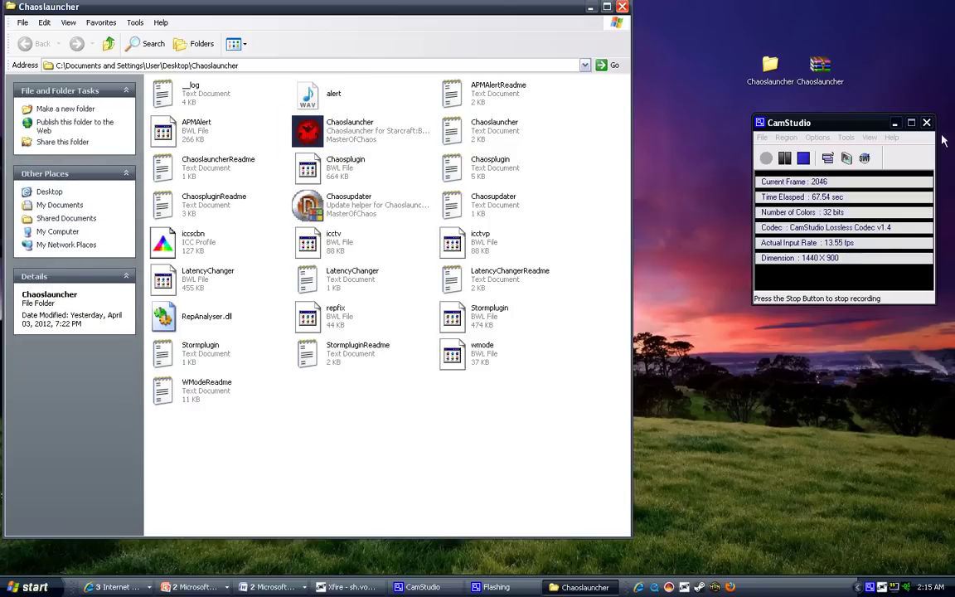
Shift the Chaoslauncher folder and archive icons slightly to the left on the desktop
{"action": "left_click_drag", "start_coordinate": [875, 34], "coordinate": [744, 208]}
{"action": "left_click", "coordinate": [726, 295]}
{"action": "left_click_drag", "start_coordinate": [832, 30], "coordinate": [734, 77]}
{"action": "left_click", "coordinate": [843, 70]}
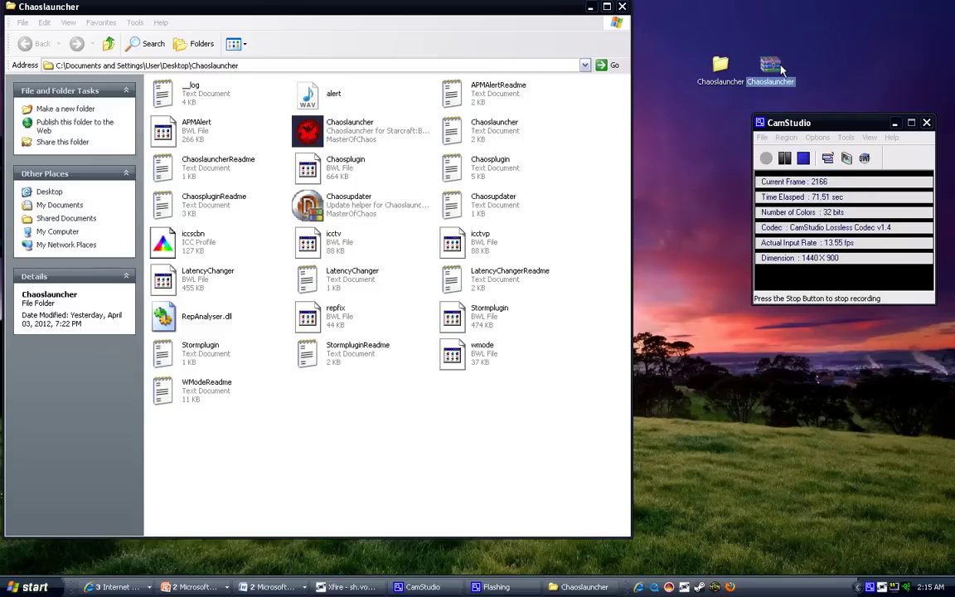
{"action": "left_click", "coordinate": [793, 80]}
{"action": "left_click_drag", "start_coordinate": [816, 41], "coordinate": [740, 128]}
{"action": "left_click", "coordinate": [722, 71]}
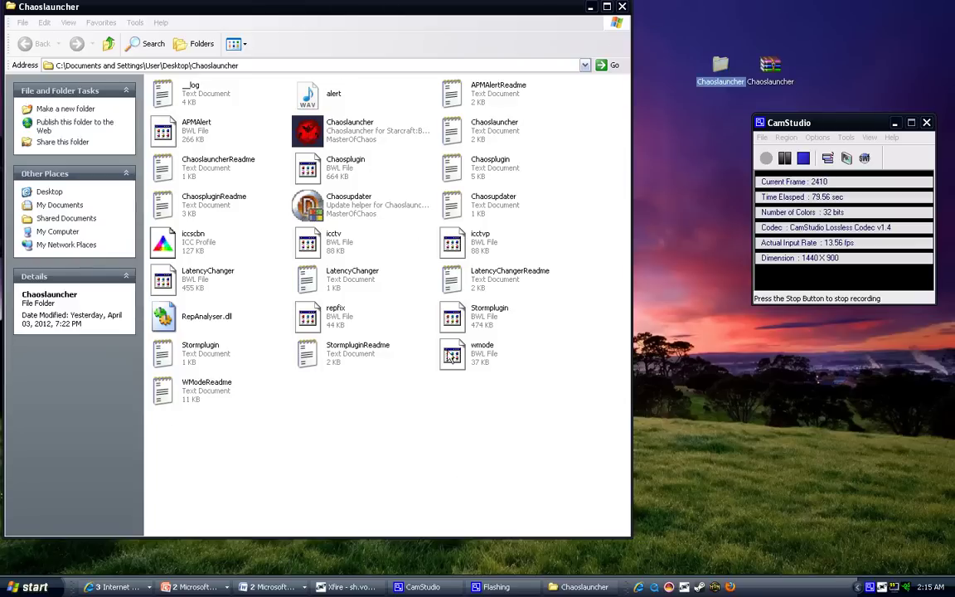
Launch the Chaoslauncher application from its folder and look through its Tools, Settings, About and Plugins pages
{"action": "left_click", "coordinate": [406, 401]}
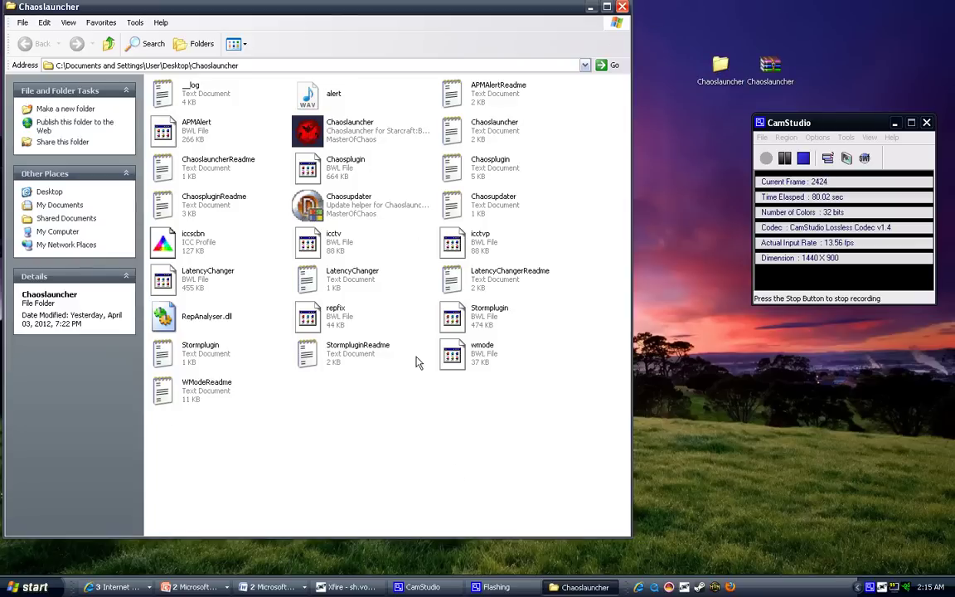
{"action": "double_click", "coordinate": [318, 133]}
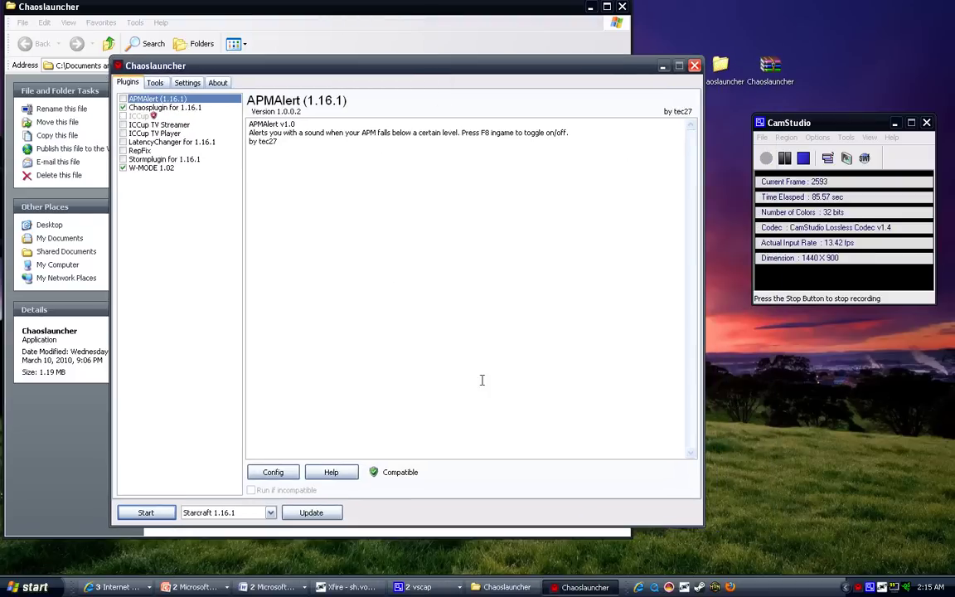
{"action": "left_click", "coordinate": [155, 83]}
{"action": "left_click", "coordinate": [196, 83]}
{"action": "left_click", "coordinate": [217, 83]}
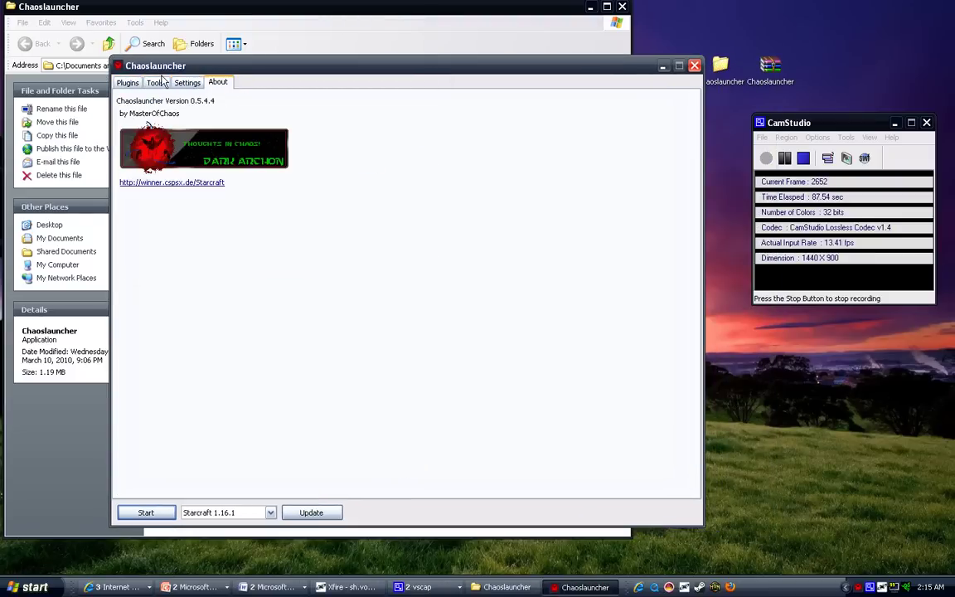
{"action": "left_click", "coordinate": [155, 83]}
{"action": "left_click", "coordinate": [188, 83]}
{"action": "left_click", "coordinate": [217, 83]}
{"action": "left_click", "coordinate": [128, 82]}
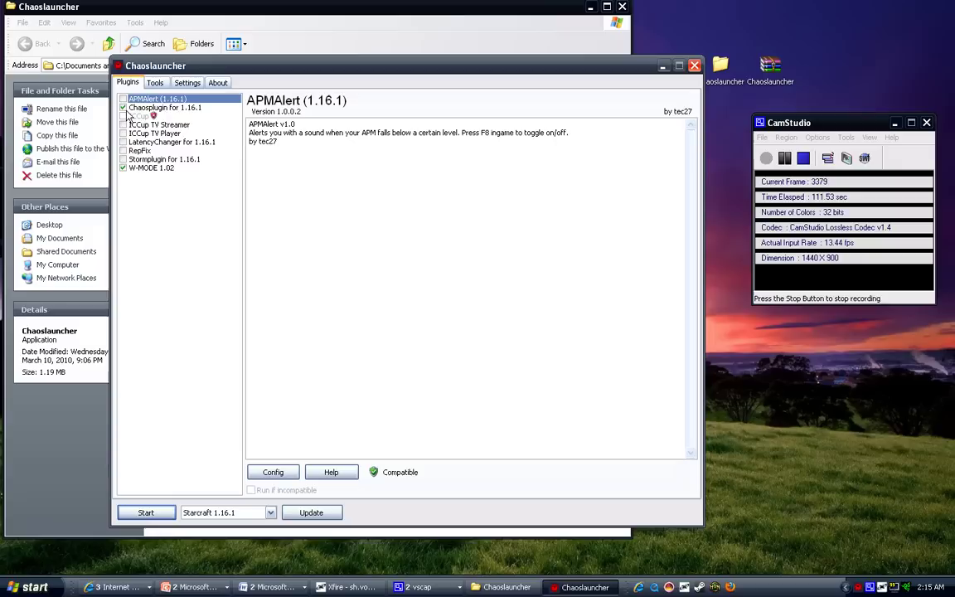
Read the description of the Chaosplugin for 1.16.1 plugin, including the Win-Keys/Capslock feature
{"action": "left_click", "coordinate": [146, 109]}
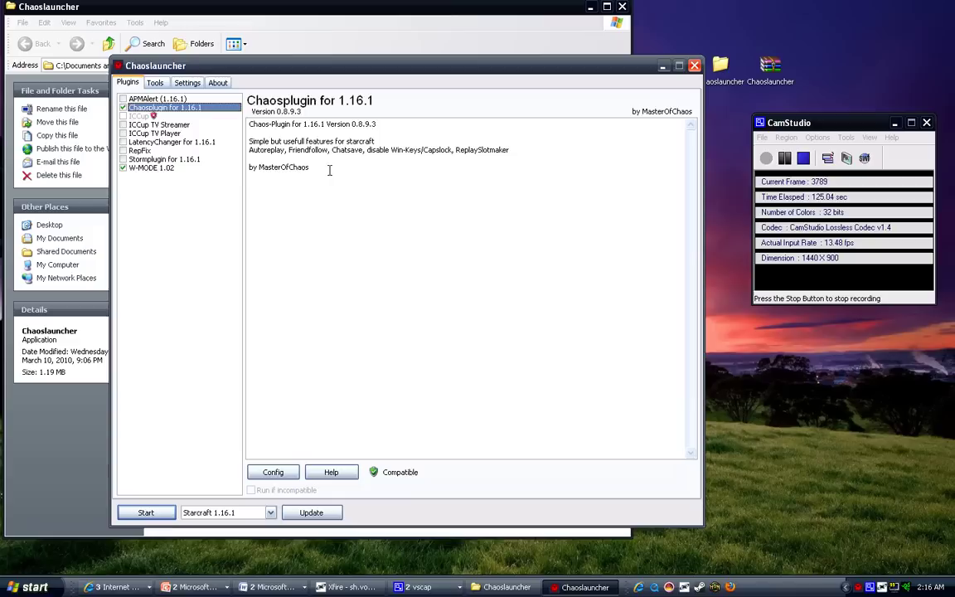
{"action": "left_click", "coordinate": [378, 176]}
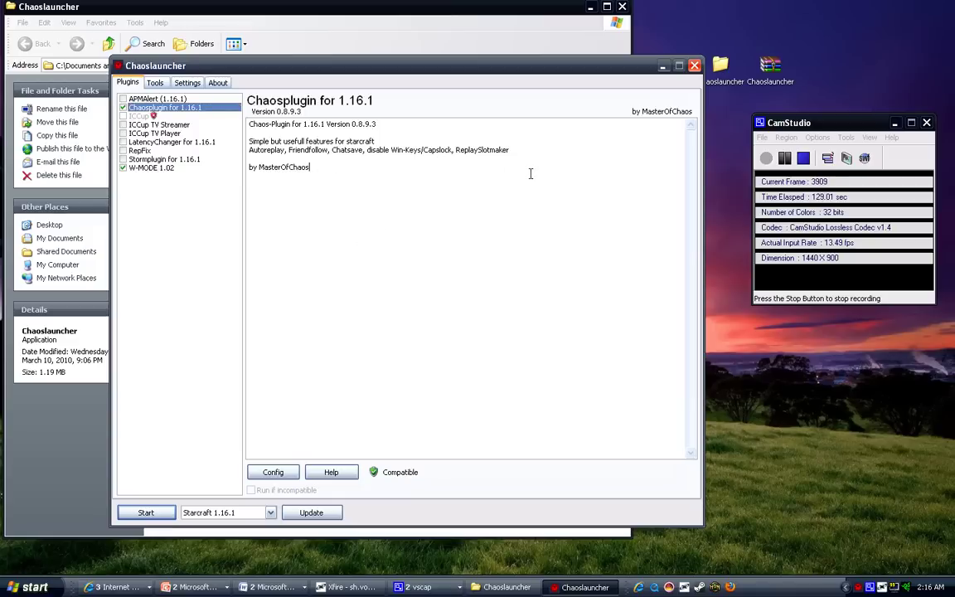
{"action": "left_click_drag", "start_coordinate": [450, 149], "coordinate": [428, 154]}
{"action": "left_click", "coordinate": [427, 154]}
{"action": "left_click_drag", "start_coordinate": [425, 151], "coordinate": [444, 151]}
{"action": "left_click", "coordinate": [444, 174]}
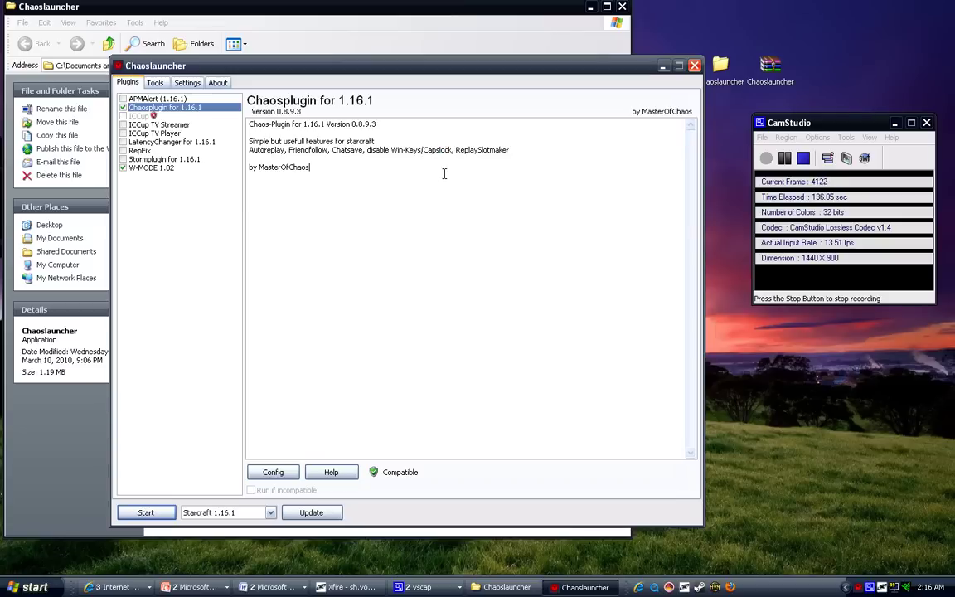
Read the description of the W-MODE 1.02 windowed mode plugin
{"action": "left_click", "coordinate": [150, 169]}
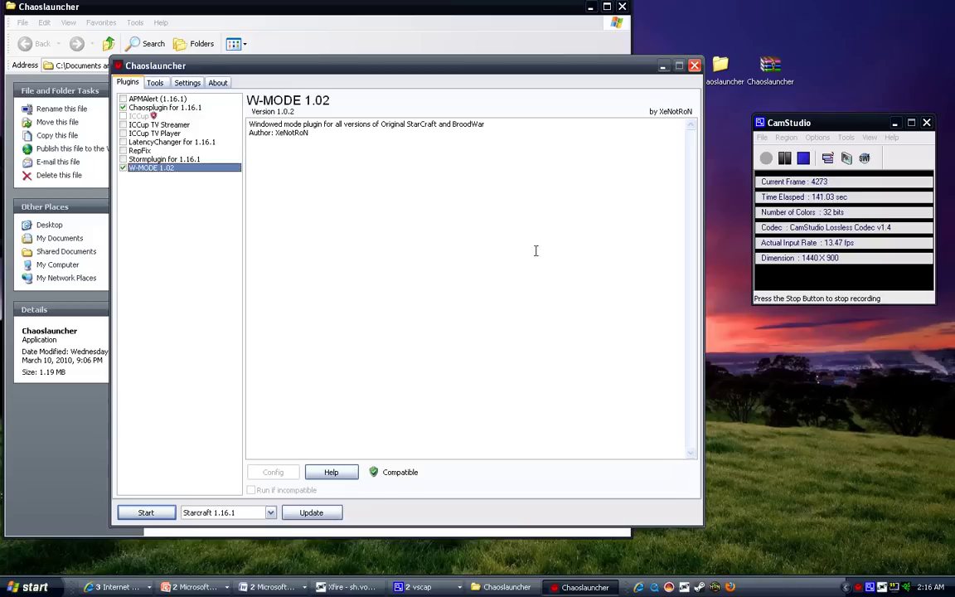
{"action": "left_click_drag", "start_coordinate": [535, 250], "coordinate": [182, 126]}
{"action": "left_click", "coordinate": [486, 294]}
{"action": "left_click_drag", "start_coordinate": [554, 438], "coordinate": [135, 122]}
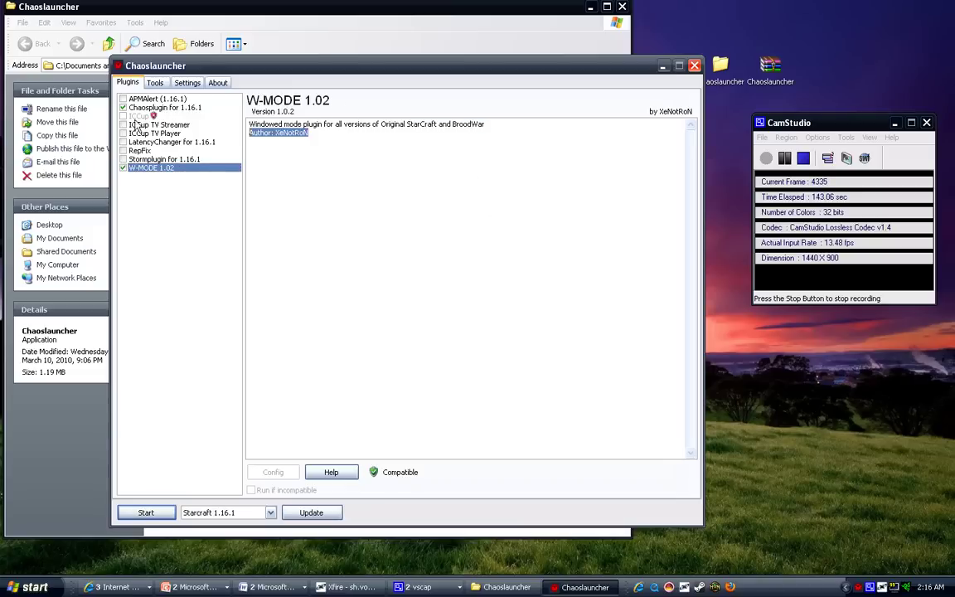
{"action": "left_click_drag", "start_coordinate": [443, 240], "coordinate": [15, 36]}
{"action": "left_click", "coordinate": [464, 258]}
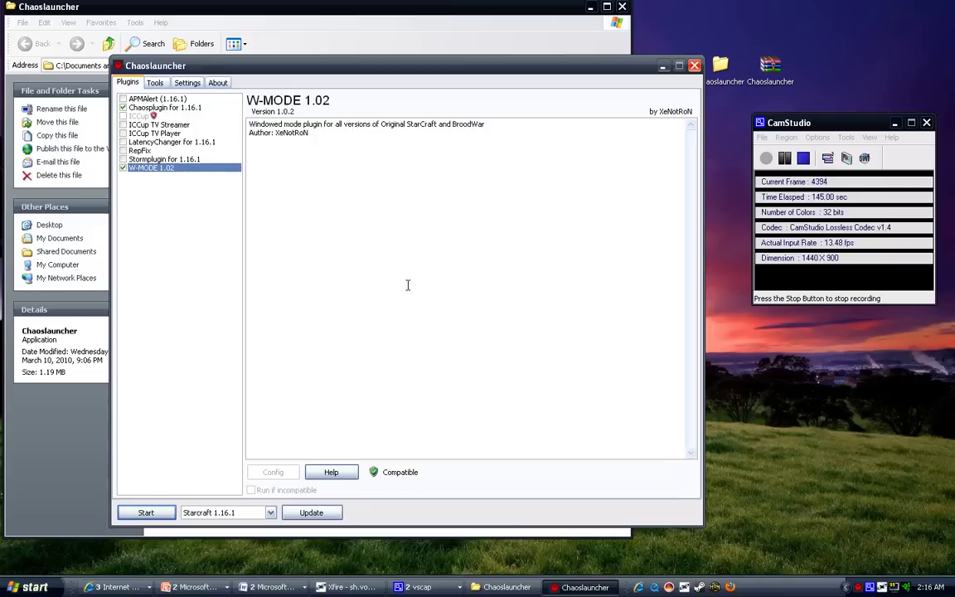
{"action": "key", "text": "ctrl+a"}
{"action": "left_click", "coordinate": [385, 190]}
{"action": "key", "text": "ctrl+a"}
{"action": "left_click", "coordinate": [438, 195]}
{"action": "key", "text": "ctrl+a"}
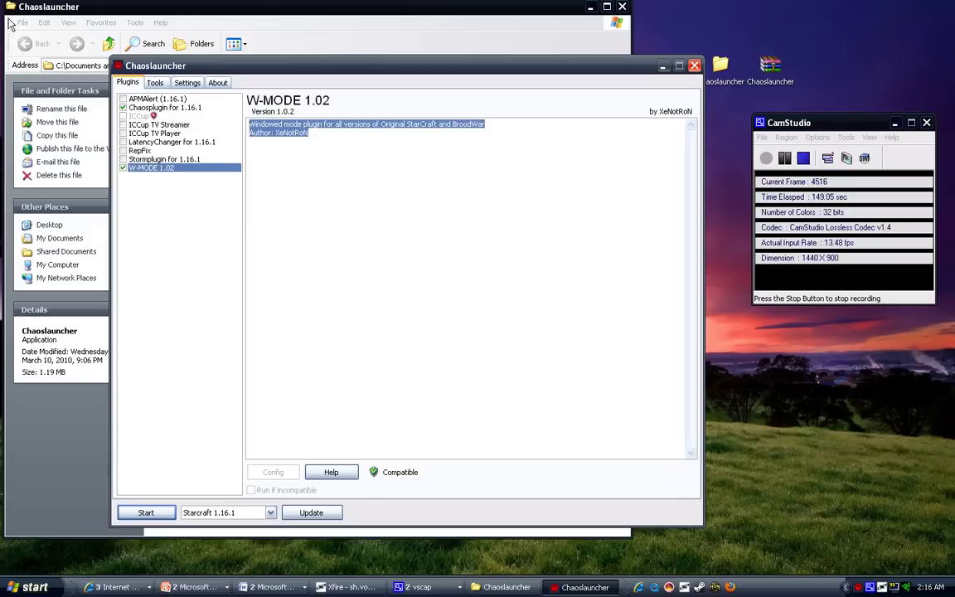
{"action": "left_click", "coordinate": [471, 190]}
{"action": "left_click_drag", "start_coordinate": [382, 127], "coordinate": [490, 125]}
{"action": "left_click", "coordinate": [432, 233]}
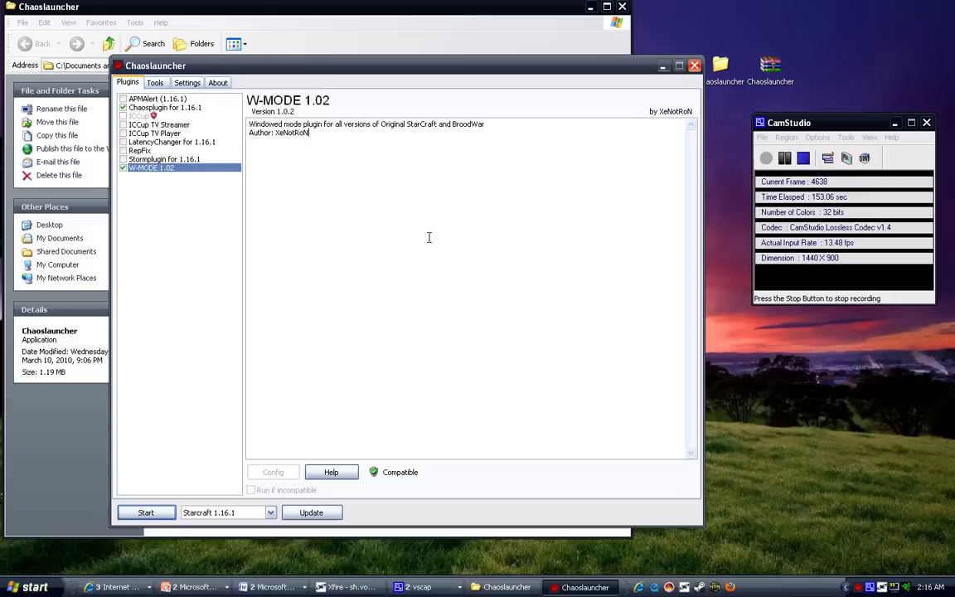
Start Starcraft 1.16.1 with the W-MODE 1.02 plugin enabled and reposition the game window on the desktop
{"action": "left_click", "coordinate": [124, 172]}
{"action": "double_click", "coordinate": [124, 169]}
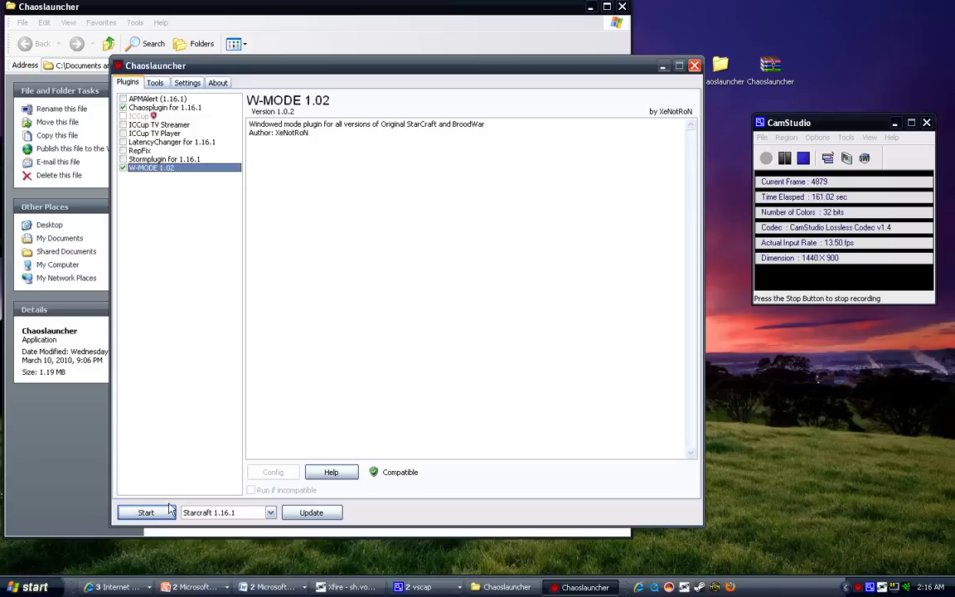
{"action": "left_click", "coordinate": [477, 345]}
{"action": "left_click", "coordinate": [157, 511]}
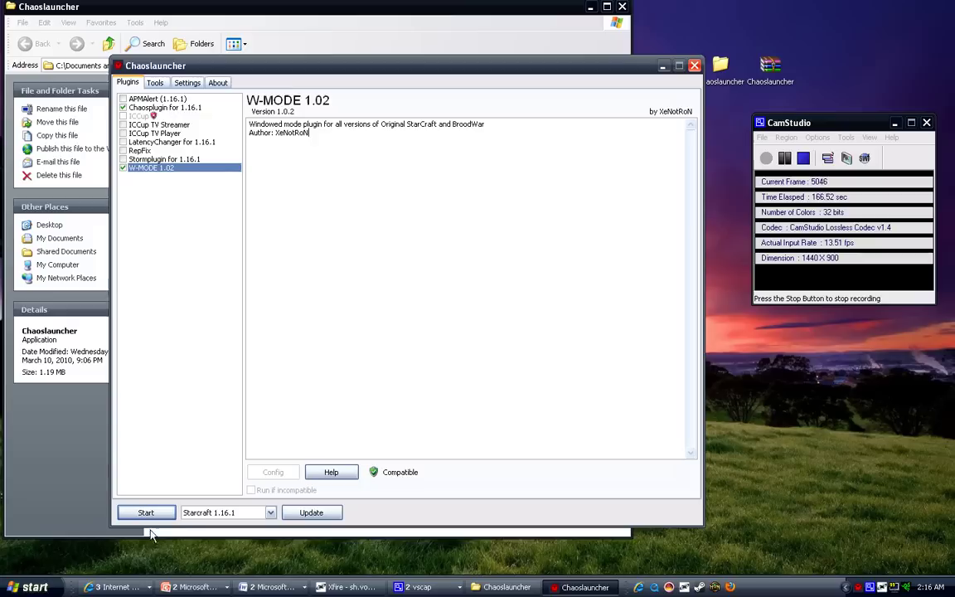
{"action": "left_click", "coordinate": [171, 511]}
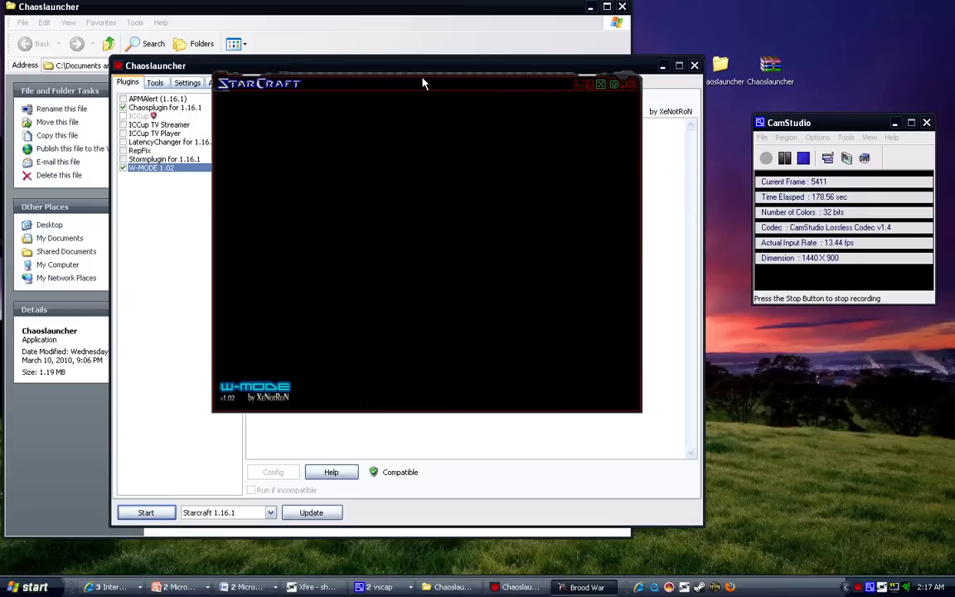
{"action": "left_click_drag", "start_coordinate": [435, 86], "coordinate": [600, 155]}
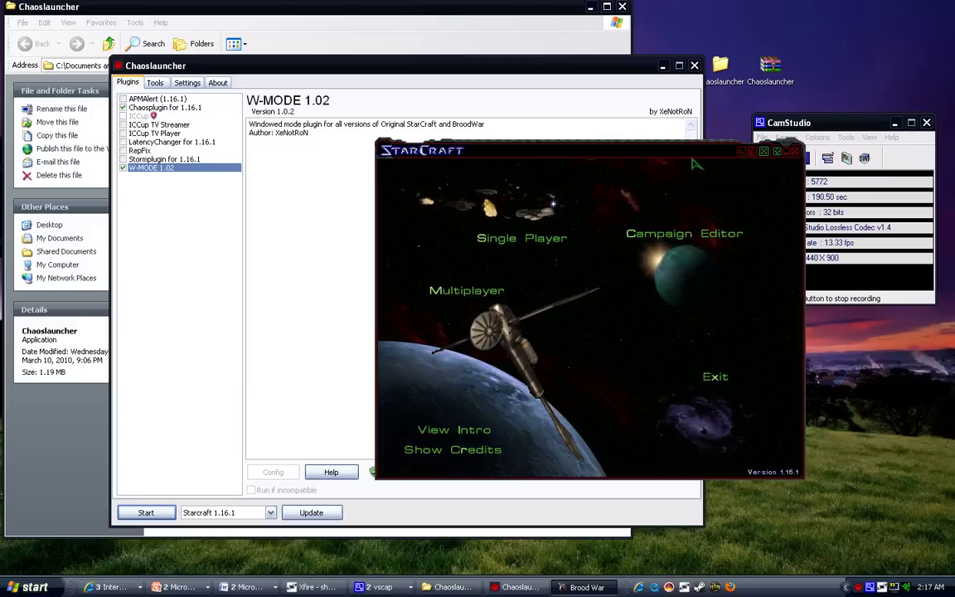
{"action": "left_click_drag", "start_coordinate": [689, 152], "coordinate": [541, 144]}
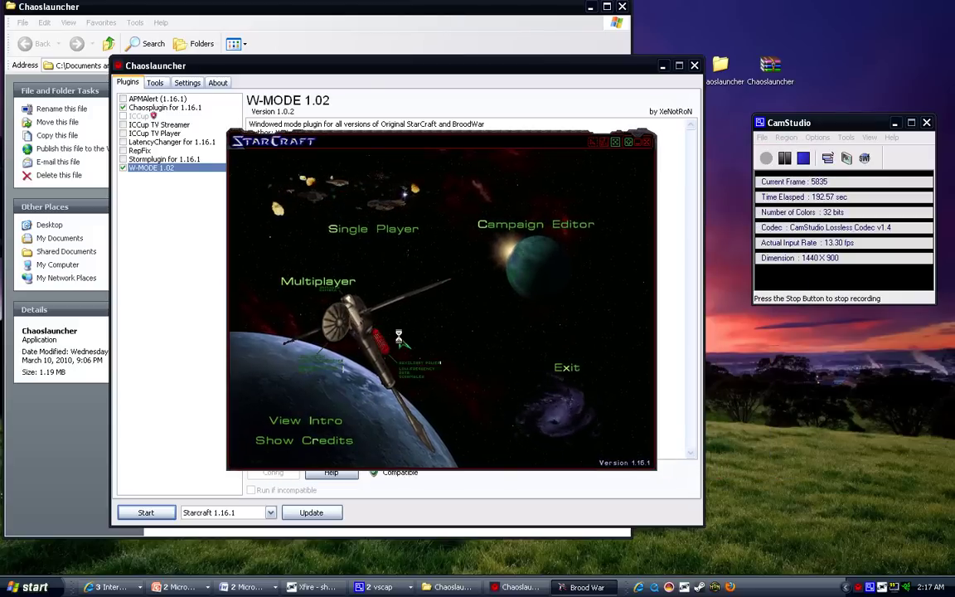
Enter multiplayer from the game's main screen and log in to Battle.net with the account name and password
{"action": "key", "text": "s"}
{"action": "left_click", "coordinate": [462, 336]}
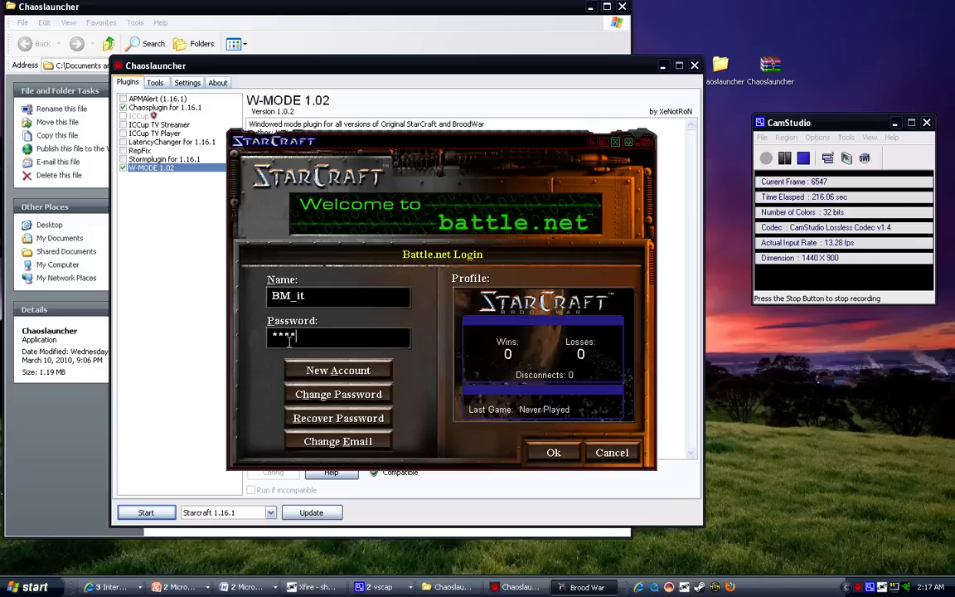
{"action": "left_click", "coordinate": [569, 461]}
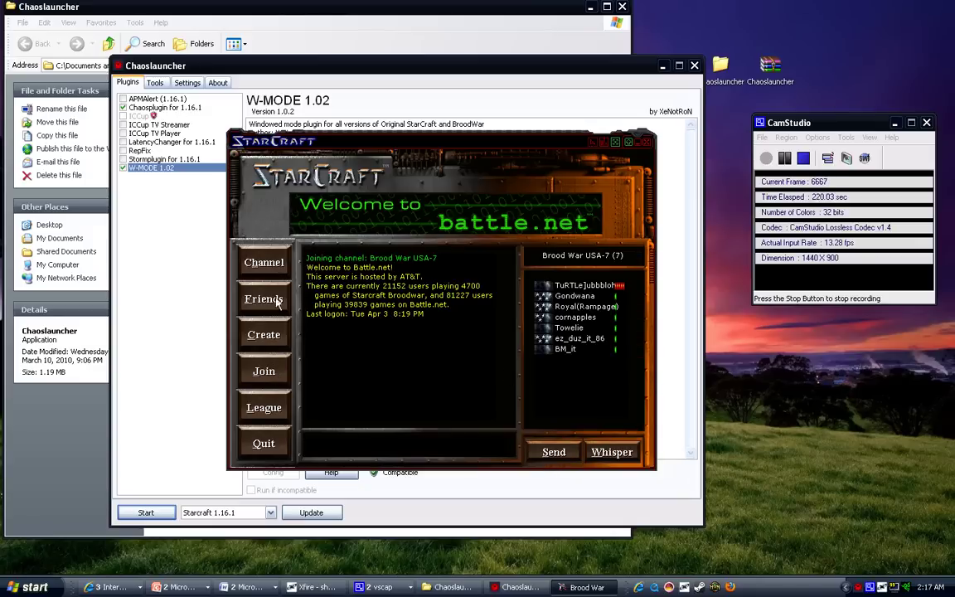
Create a One on One game on the Sherwood Forest map with a game password and start the match
{"action": "left_click", "coordinate": [274, 335]}
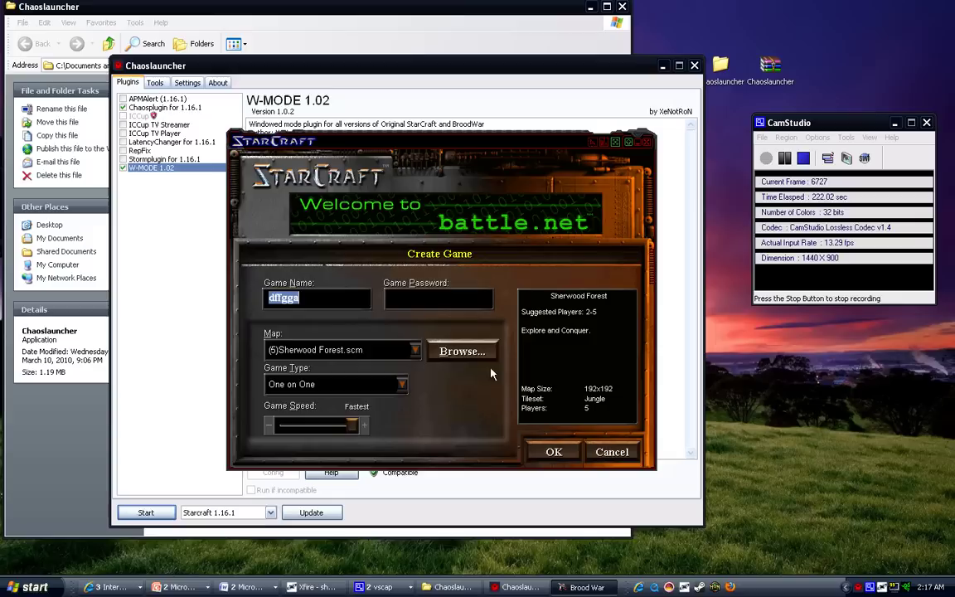
{"action": "left_click", "coordinate": [553, 451]}
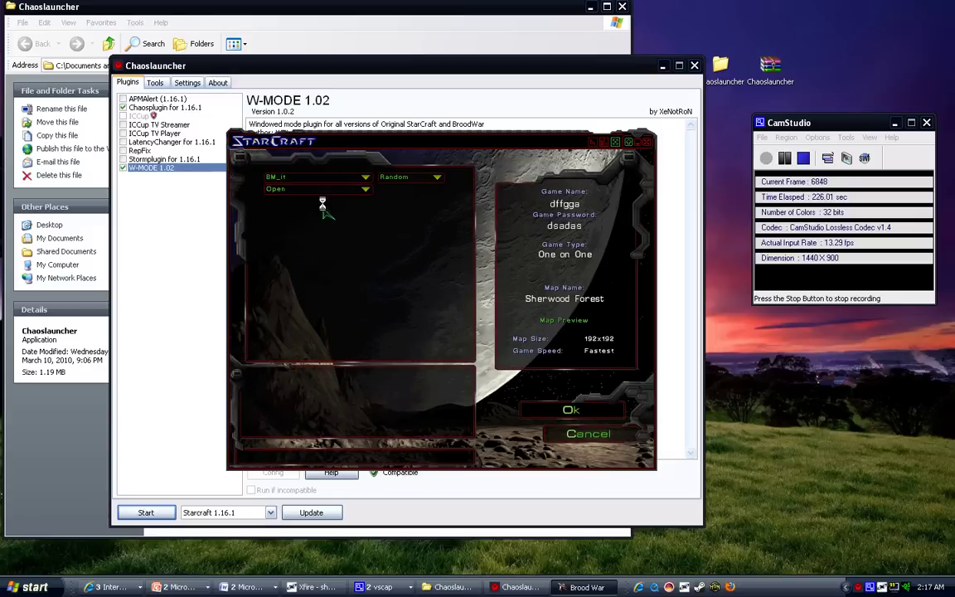
{"action": "left_click", "coordinate": [318, 219]}
{"action": "left_click", "coordinate": [390, 188]}
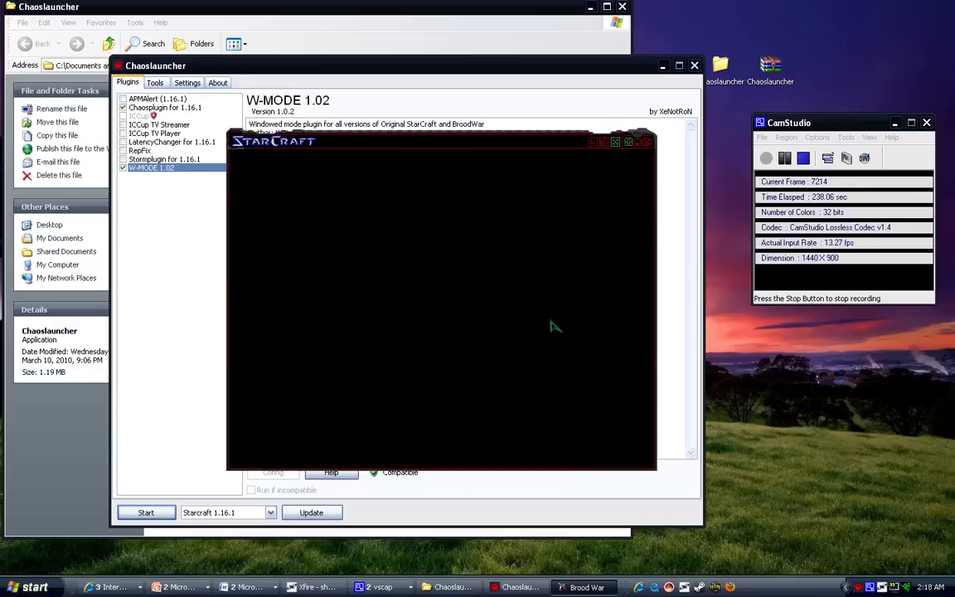
Send the starting drones to the mineral fields and morph a larva at the Hatchery into a Drone
{"action": "left_click_drag", "start_coordinate": [419, 347], "coordinate": [419, 346]}
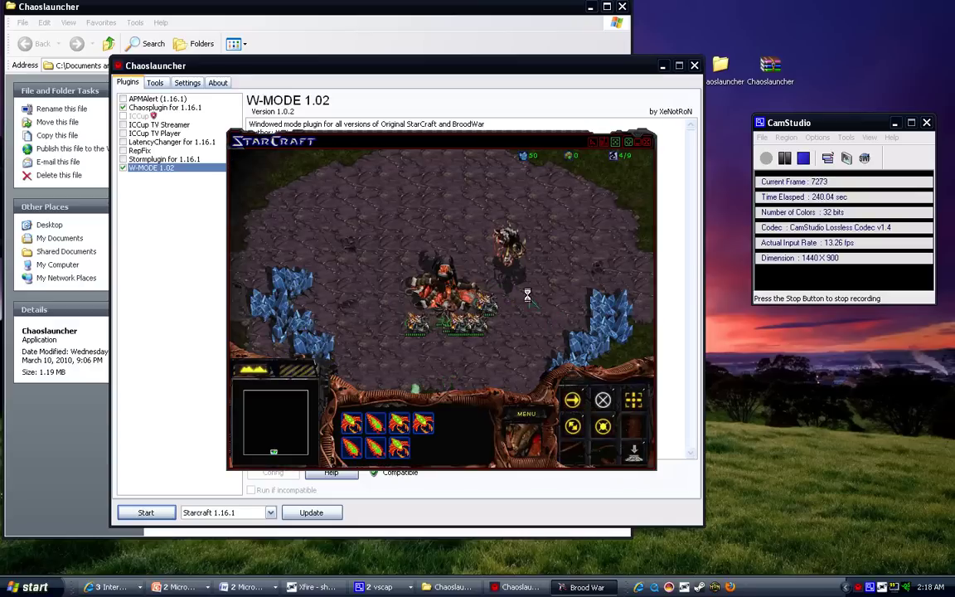
{"action": "left_click_drag", "start_coordinate": [527, 295], "coordinate": [460, 338]}
{"action": "left_click", "coordinate": [439, 303]}
{"action": "key", "text": "s"}
{"action": "left_click_drag", "start_coordinate": [539, 224], "coordinate": [336, 383]}
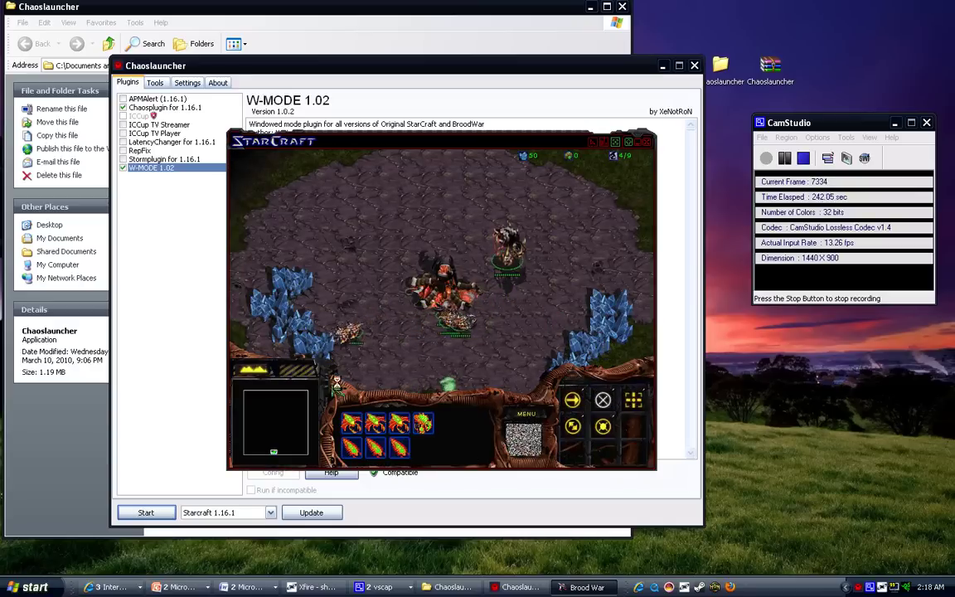
{"action": "left_click", "coordinate": [454, 320]}
{"action": "key", "text": "d"}
{"action": "left_click", "coordinate": [443, 290]}
Select the Overlord, the Hatchery and a mining Drone one after another to check their details
{"action": "left_click", "coordinate": [508, 242]}
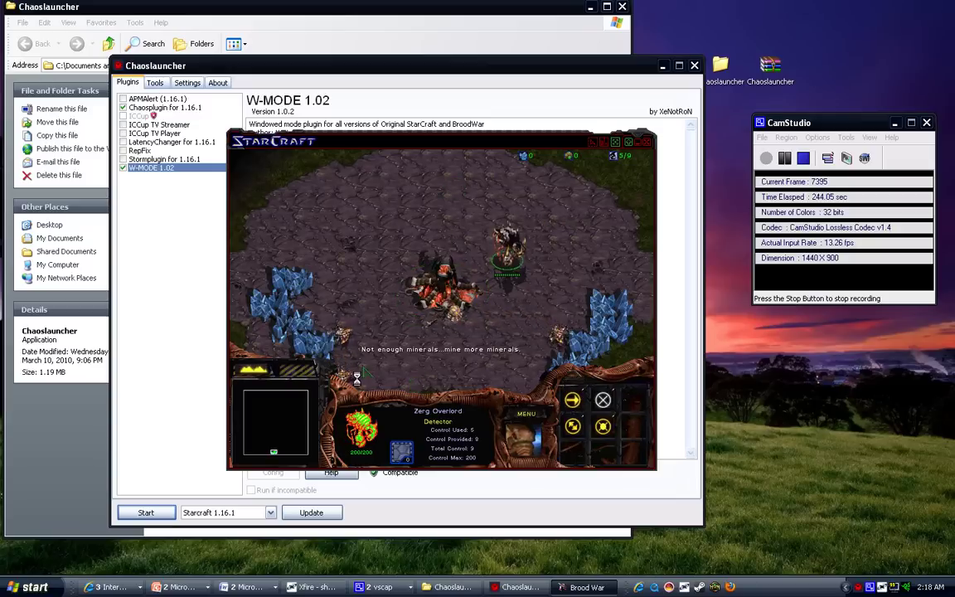
{"action": "left_click", "coordinate": [432, 267]}
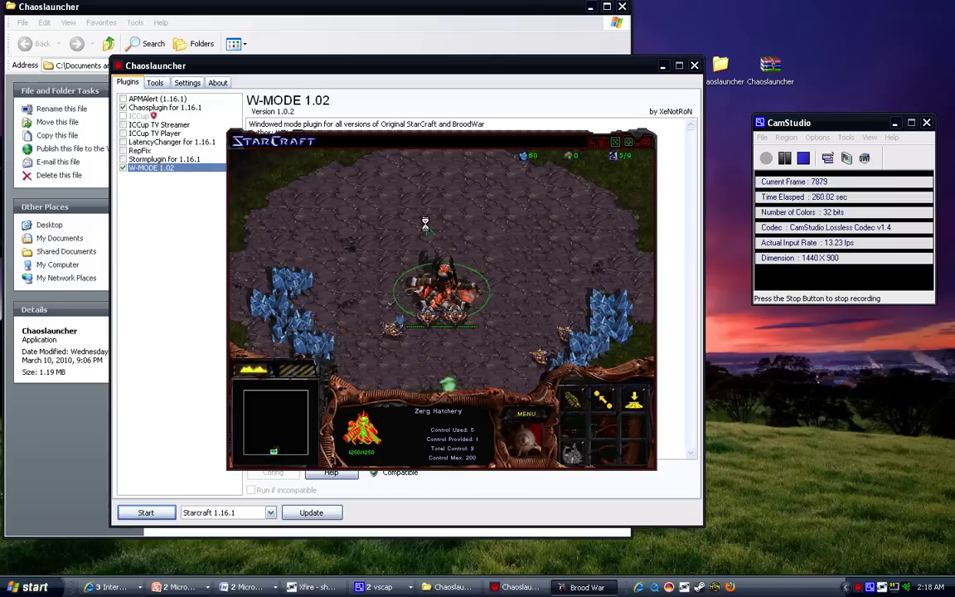
{"action": "left_click", "coordinate": [569, 344]}
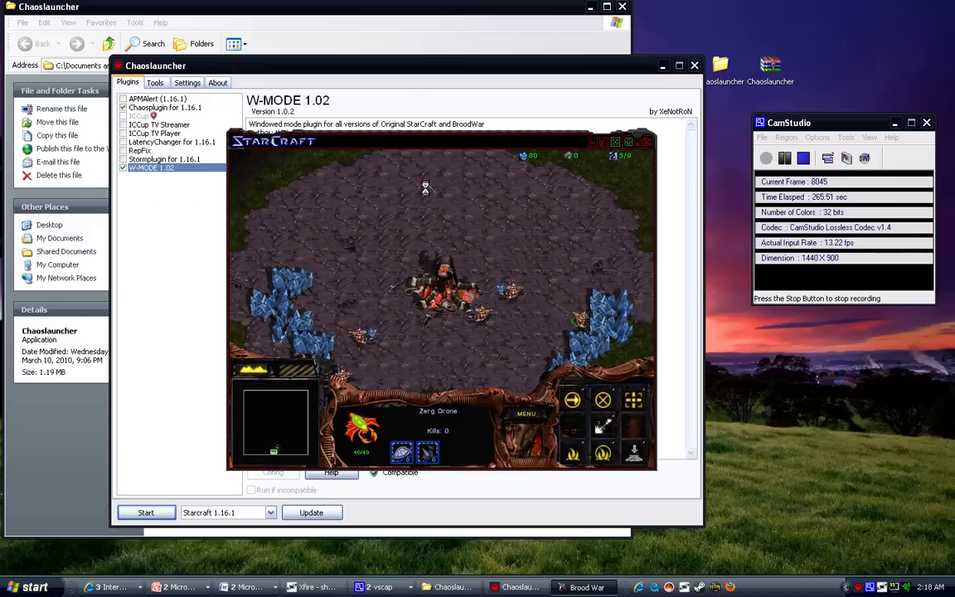
Examine the terrain and mineral fields around the Hatchery in the windowed game
{"action": "key", "text": "Up"}
{"action": "key", "text": "Down"}
{"action": "key", "text": "Up"}
{"action": "key", "text": "Down"}
{"action": "key", "text": "Left"}
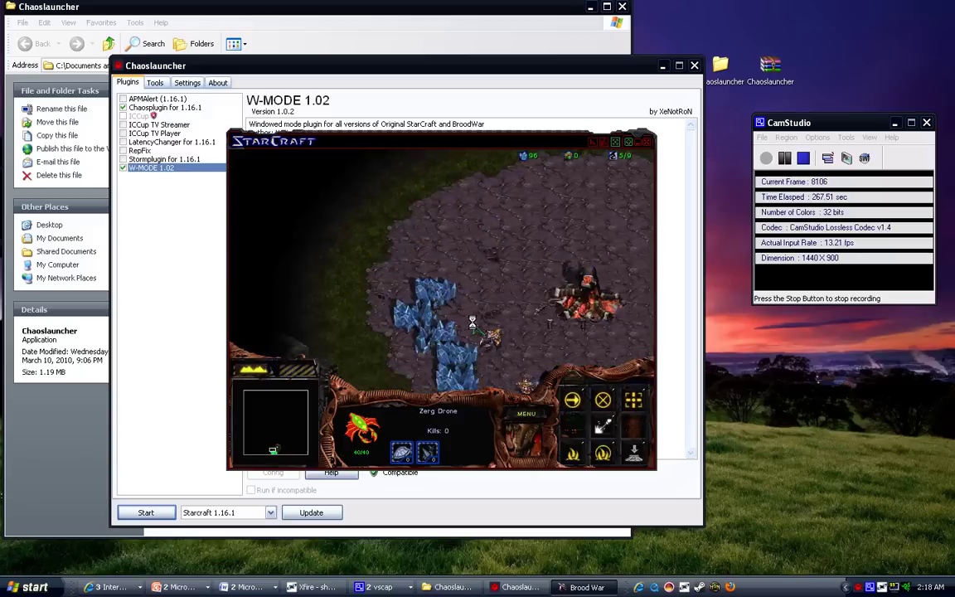
{"action": "key", "text": "Right"}
{"action": "key", "text": "Up"}
{"action": "key", "text": "Left"}
{"action": "key", "text": "Right"}
{"action": "key", "text": "Down"}
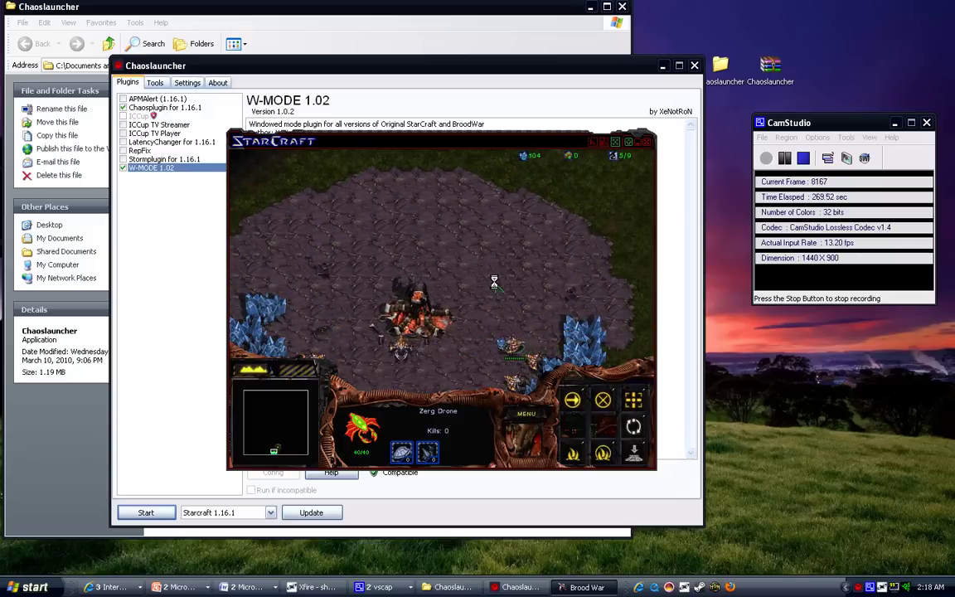
{"action": "right_click", "coordinate": [411, 295]}
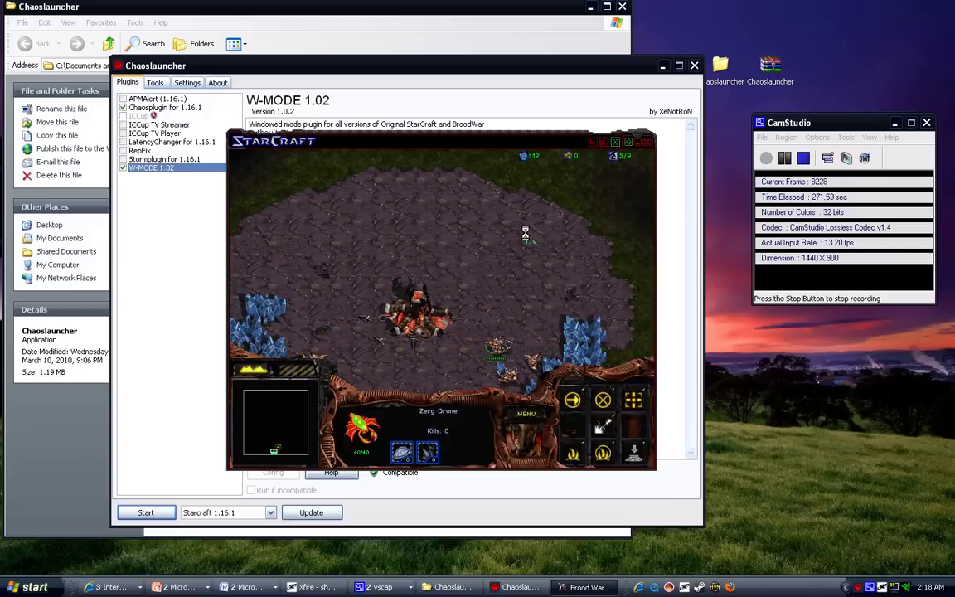
{"action": "key", "text": "Down"}
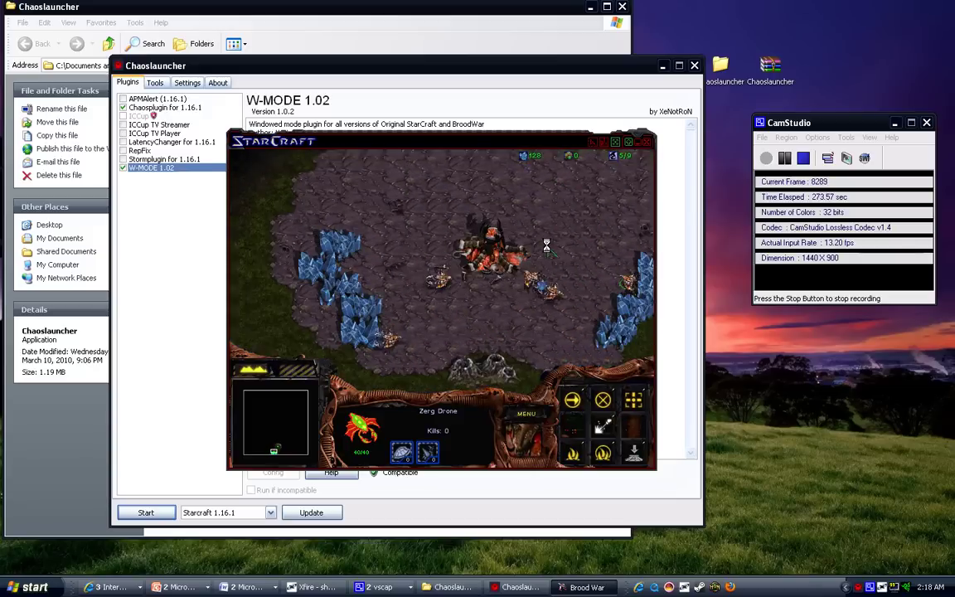
{"action": "key", "text": "Left"}
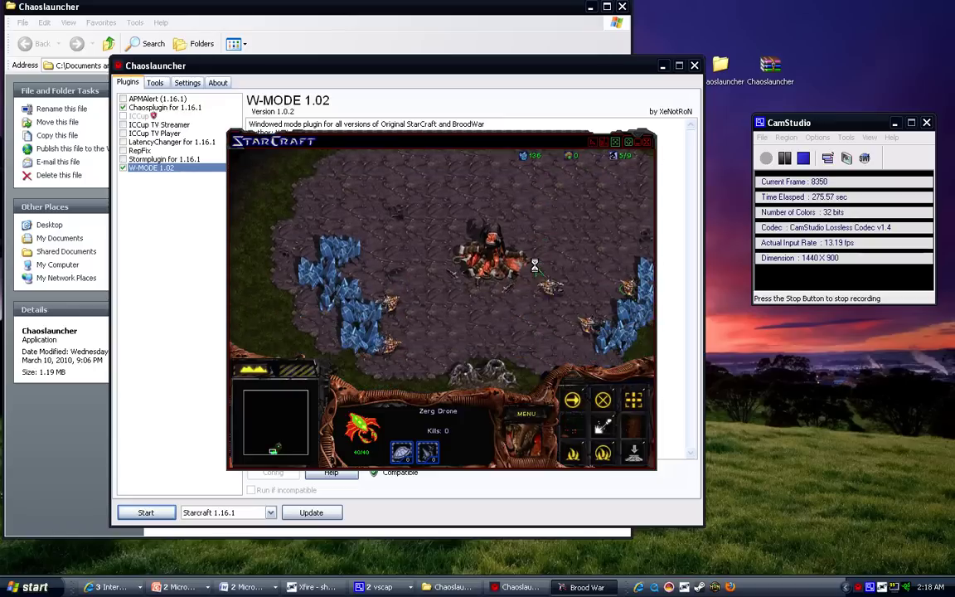
{"action": "key", "text": "Right"}
{"action": "key", "text": "Left"}
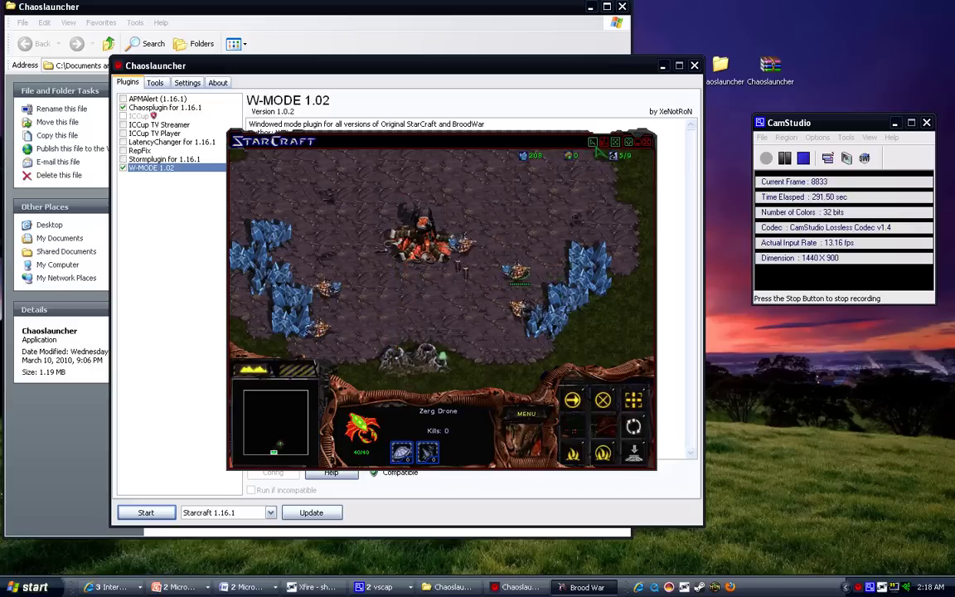
Check map scrolling in every direction around the base with the cursor confined to the game window
{"action": "key", "text": "Left"}
{"action": "key", "text": "Right"}
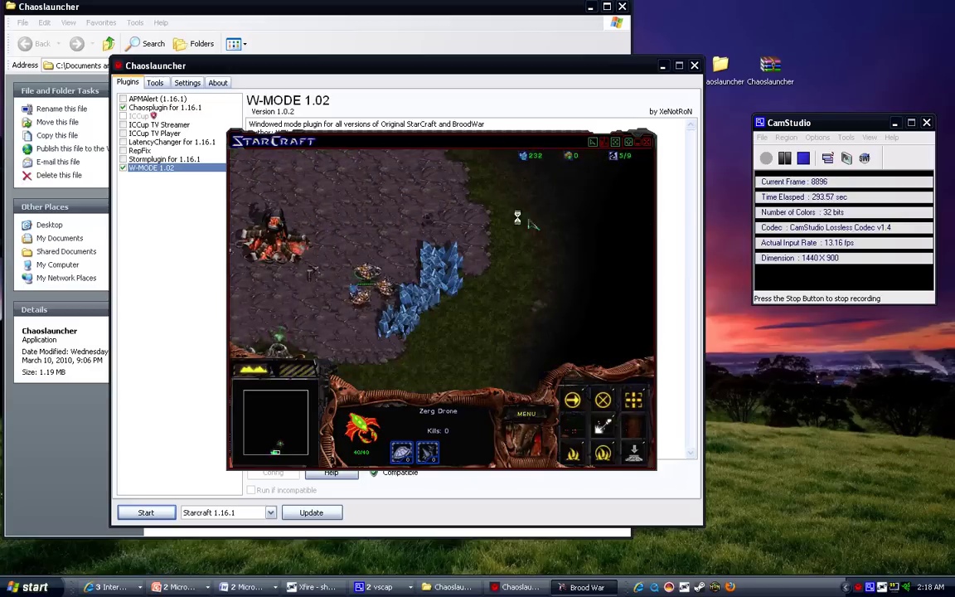
{"action": "key", "text": "Up"}
{"action": "key", "text": "Left"}
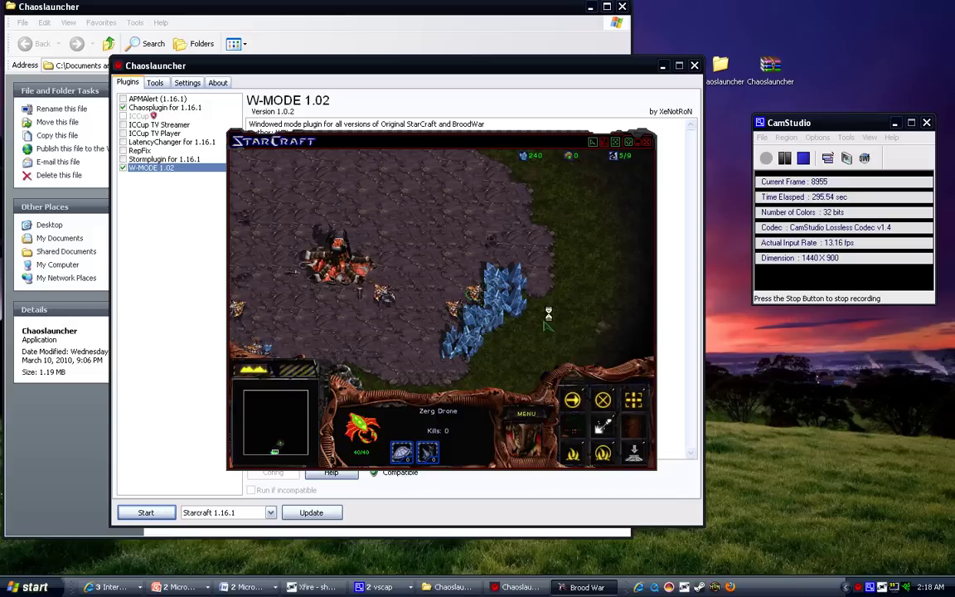
{"action": "key", "text": "Left"}
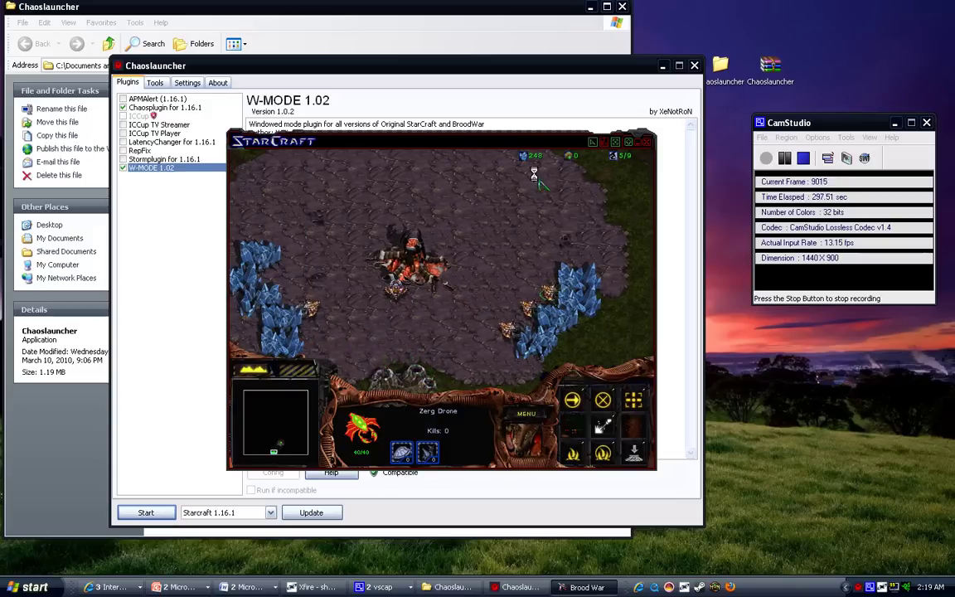
{"action": "key", "text": "Left"}
{"action": "key", "text": "Left"}
{"action": "key", "text": "Right"}
{"action": "key", "text": "Right"}
{"action": "key", "text": "Up"}
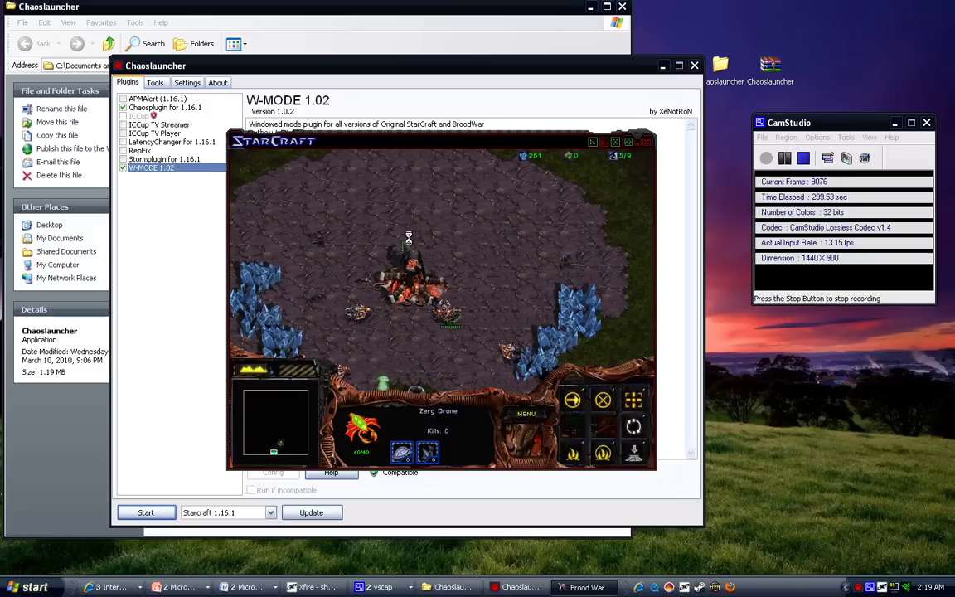
{"action": "key", "text": "Up"}
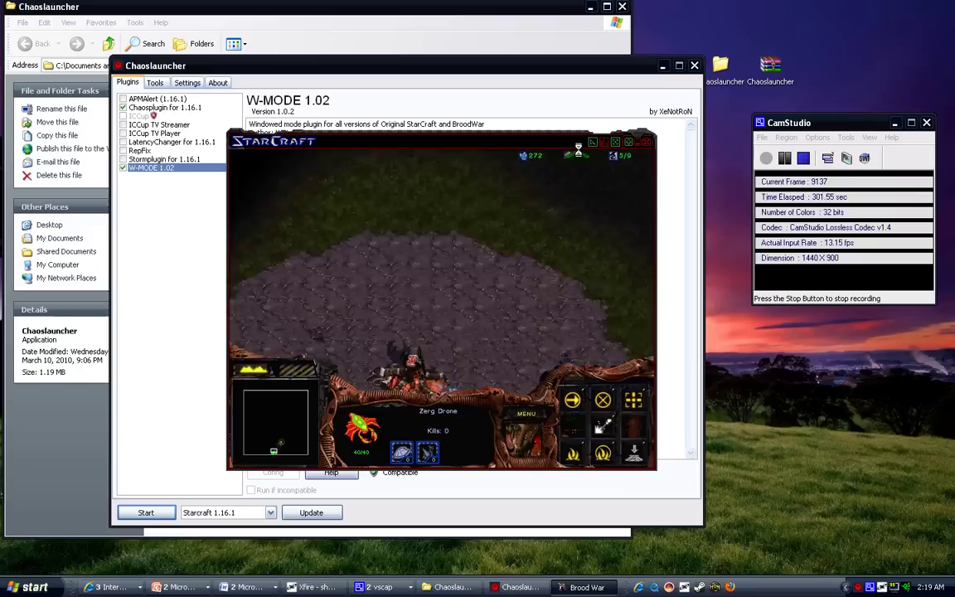
{"action": "key", "text": "Down"}
{"action": "key", "text": "Left"}
{"action": "key", "text": "Up"}
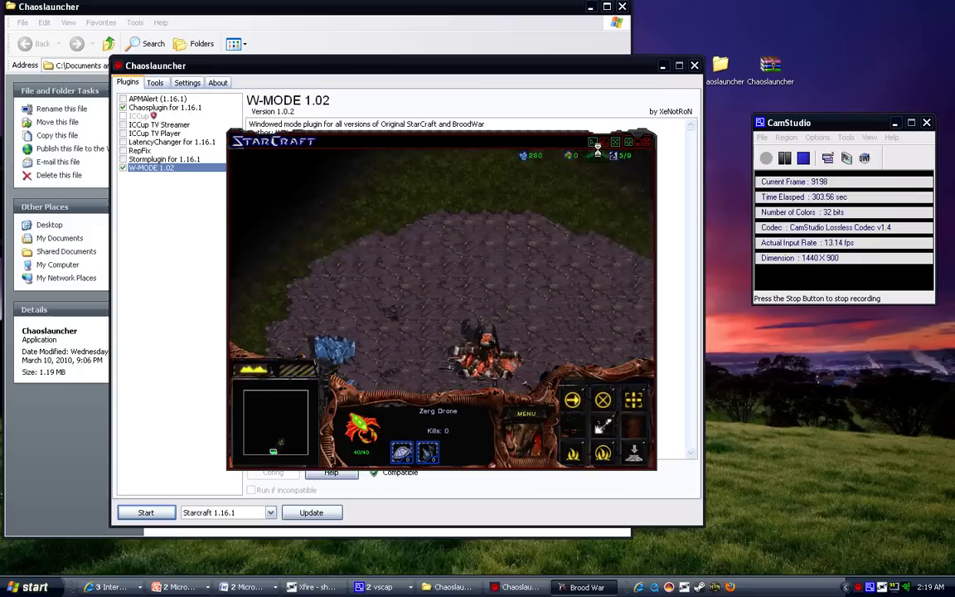
{"action": "key", "text": "Down"}
{"action": "key", "text": "Up"}
{"action": "key", "text": "Down"}
{"action": "key", "text": "Down"}
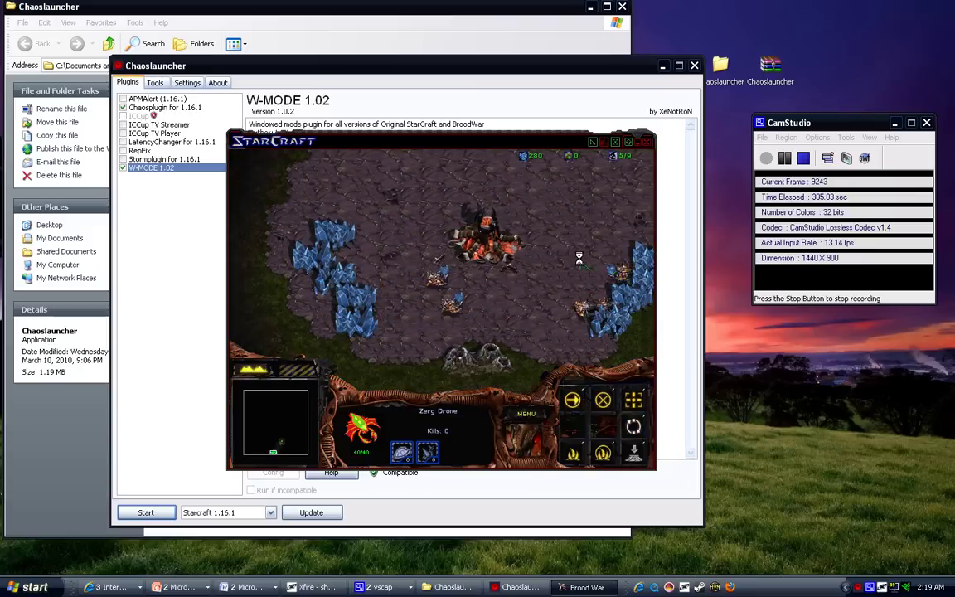
{"action": "key", "text": "Up"}
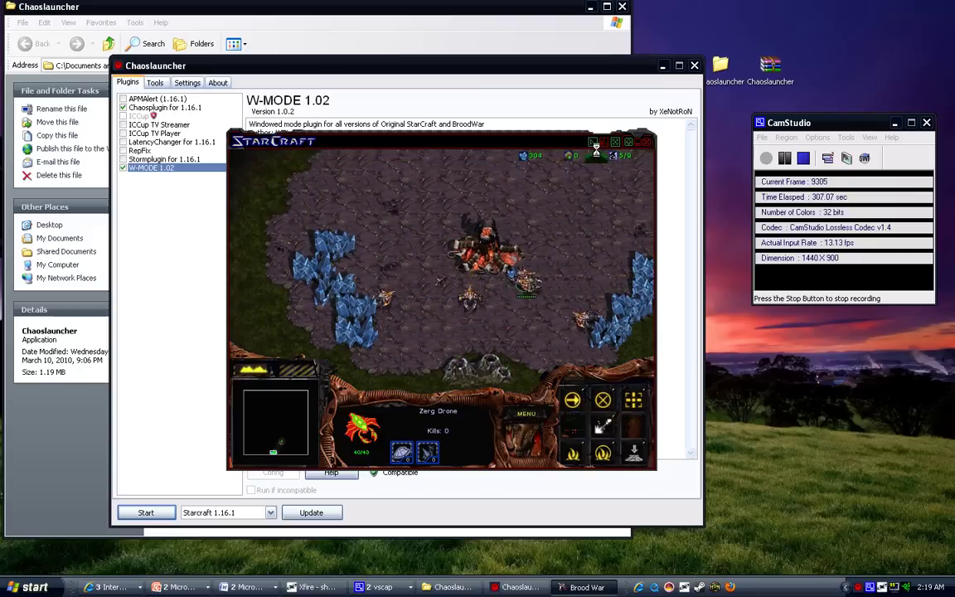
{"action": "key", "text": "Down"}
{"action": "key", "text": "Up"}
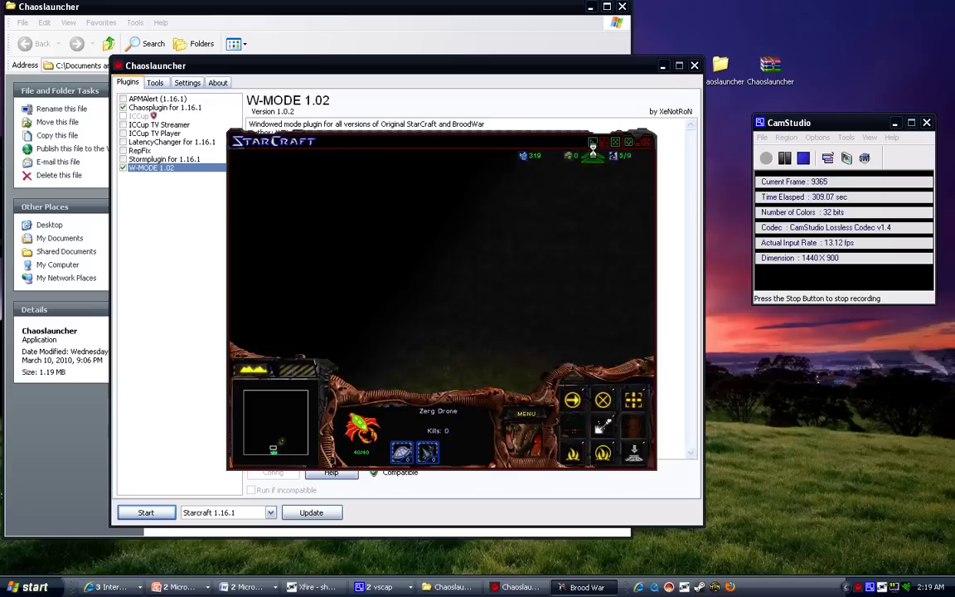
{"action": "key", "text": "Down"}
{"action": "key", "text": "Up"}
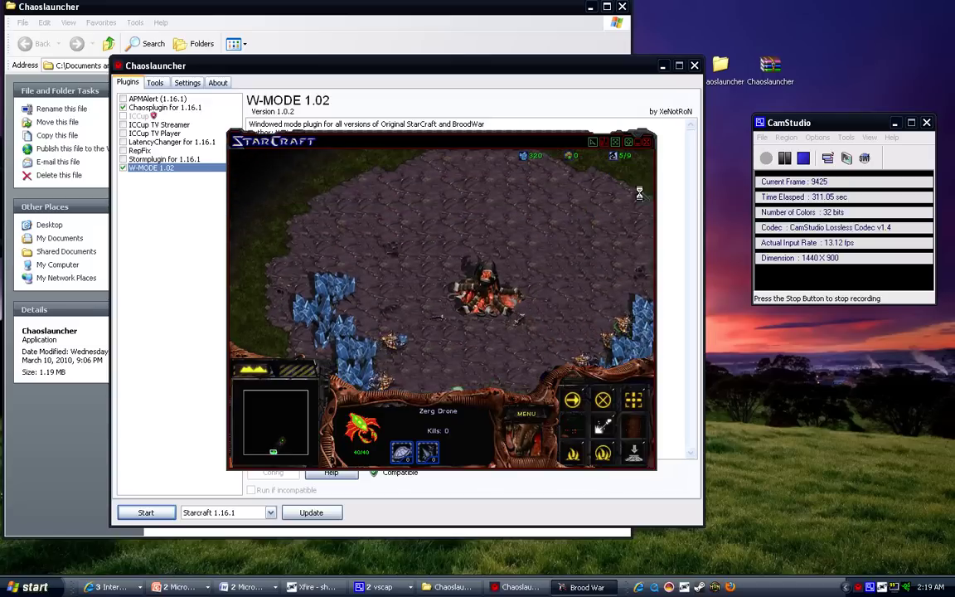
{"action": "key", "text": "Up"}
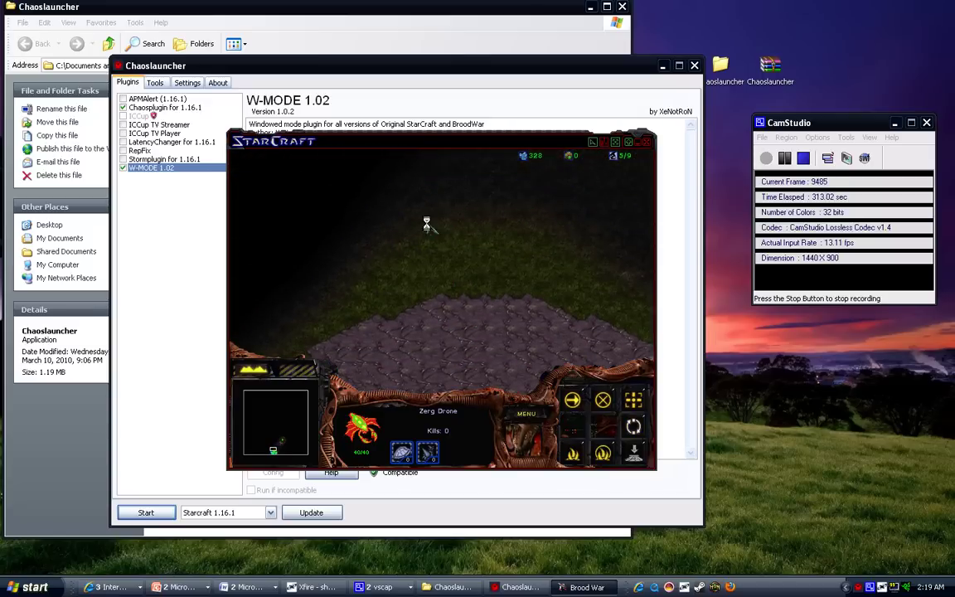
{"action": "key", "text": "Down"}
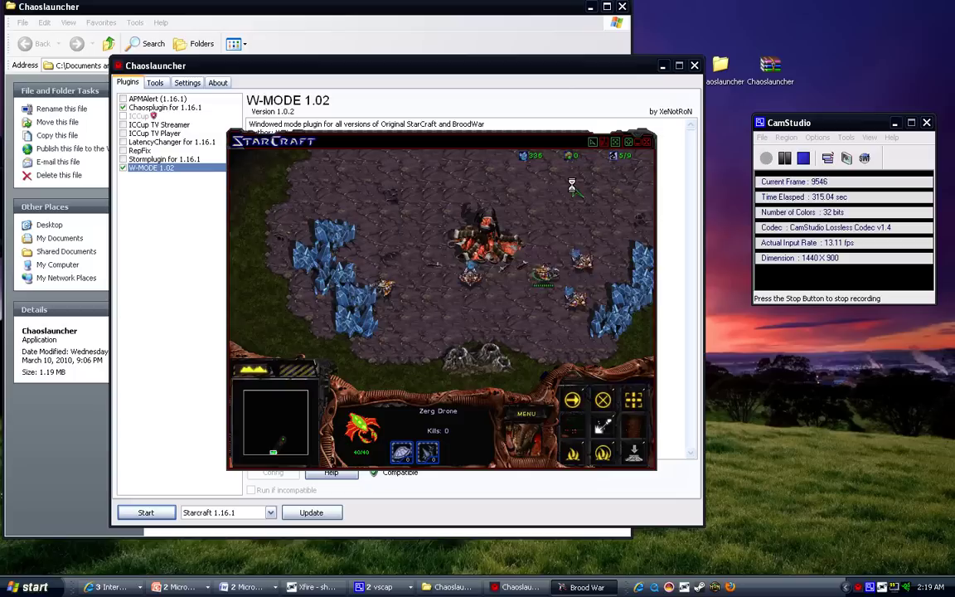
Bring up Windows Task Manager to release the cursor from the game window, and close it again
{"action": "key", "text": "ctrl+alt+Delete"}
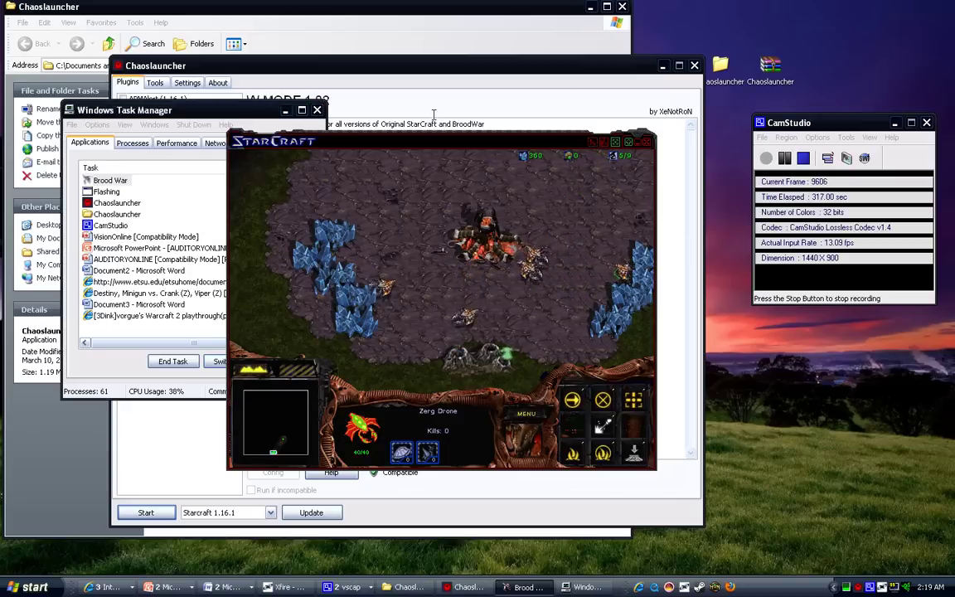
{"action": "left_click", "coordinate": [317, 109]}
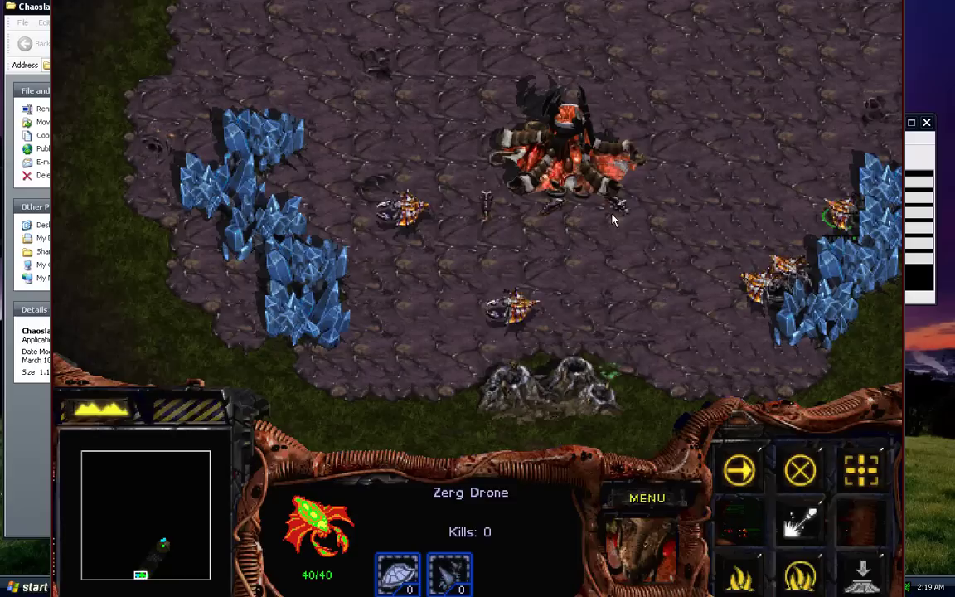
Try out the enlarged game window by ordering the Drone to move and selecting the Hatchery, and restore the normal window size
{"action": "right_click", "coordinate": [508, 275]}
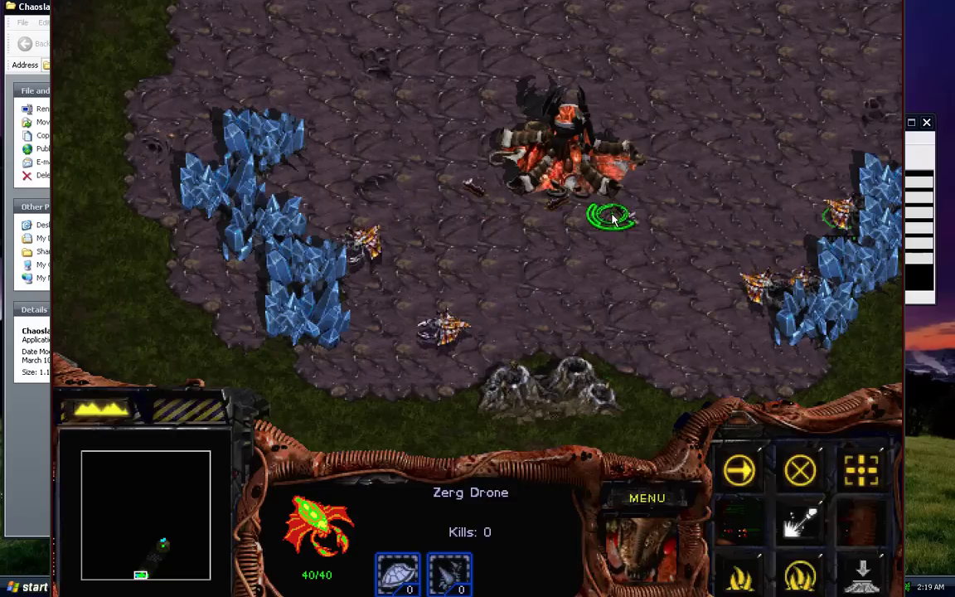
{"action": "left_click", "coordinate": [603, 155]}
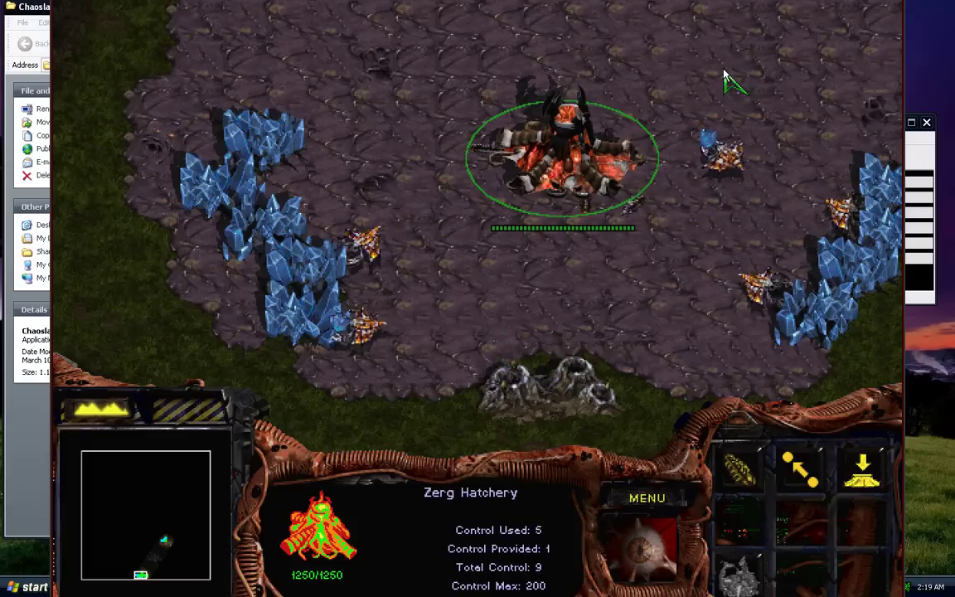
{"action": "key", "text": "alt+Return"}
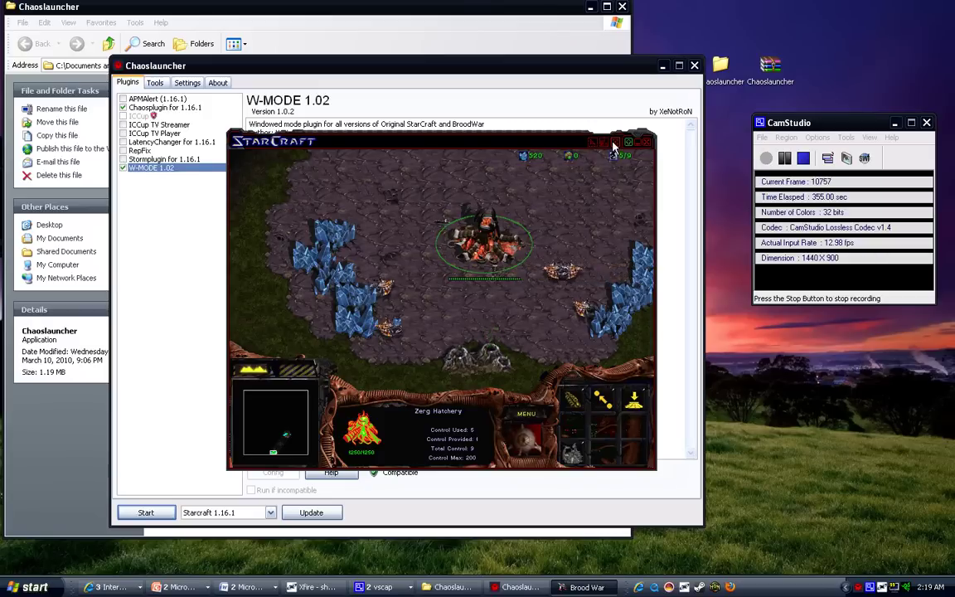
Launch Notepad and arrange its window beside the StarCraft game window so both are usable
{"action": "left_click_drag", "start_coordinate": [546, 144], "coordinate": [661, 142]}
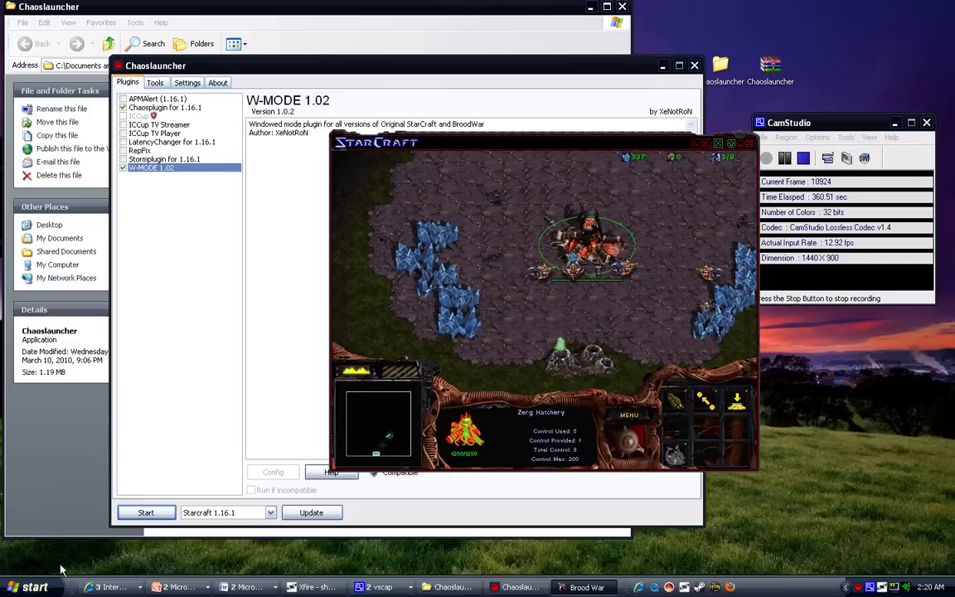
{"action": "left_click", "coordinate": [33, 586]}
{"action": "left_click", "coordinate": [79, 300]}
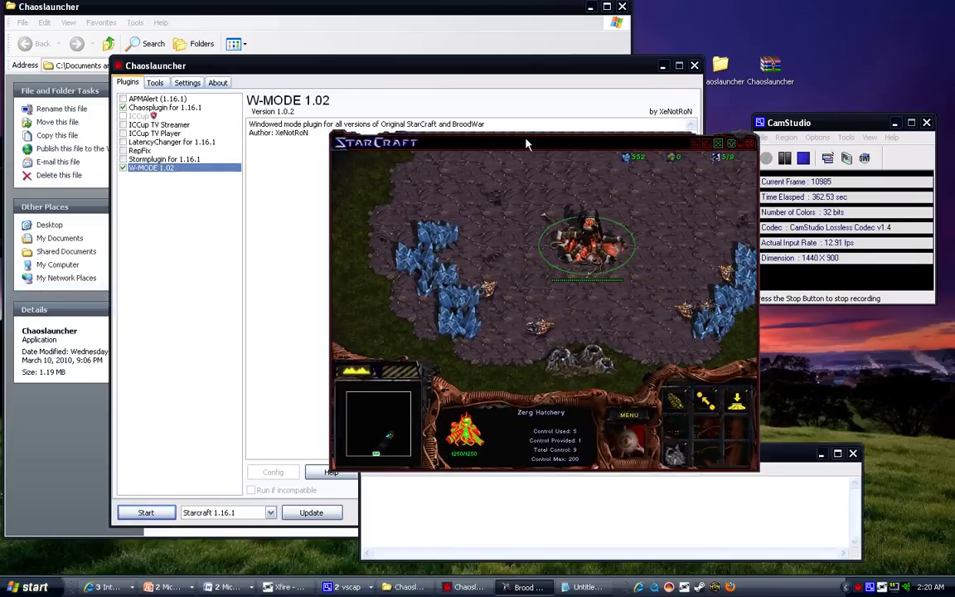
{"action": "left_click_drag", "start_coordinate": [472, 123], "coordinate": [630, 80]}
{"action": "left_click_drag", "start_coordinate": [451, 482], "coordinate": [177, 161]}
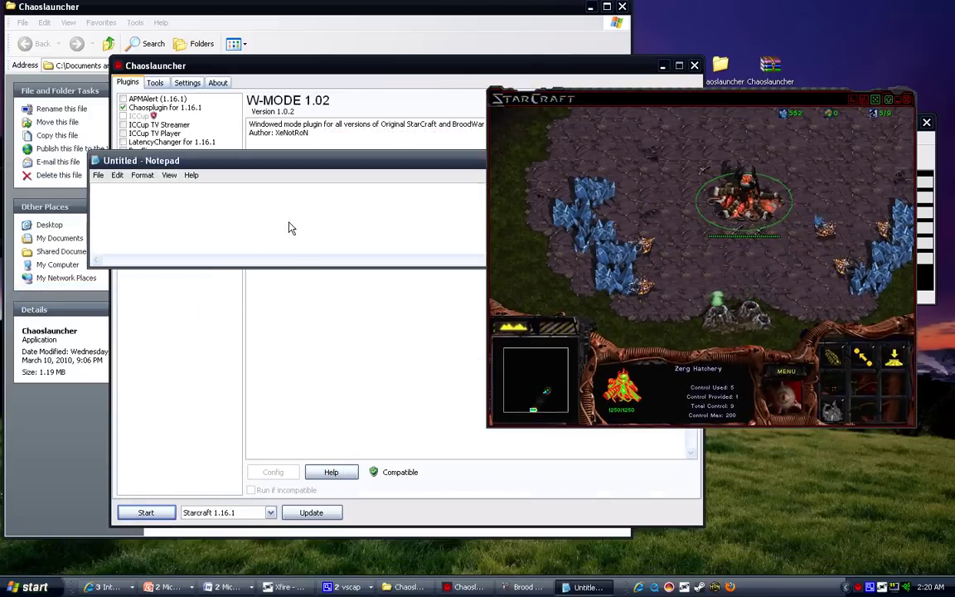
Write a two-line sample chat message ending in "112" in the blank Notepad document beside the running game
{"action": "type", "text": "hi my"}
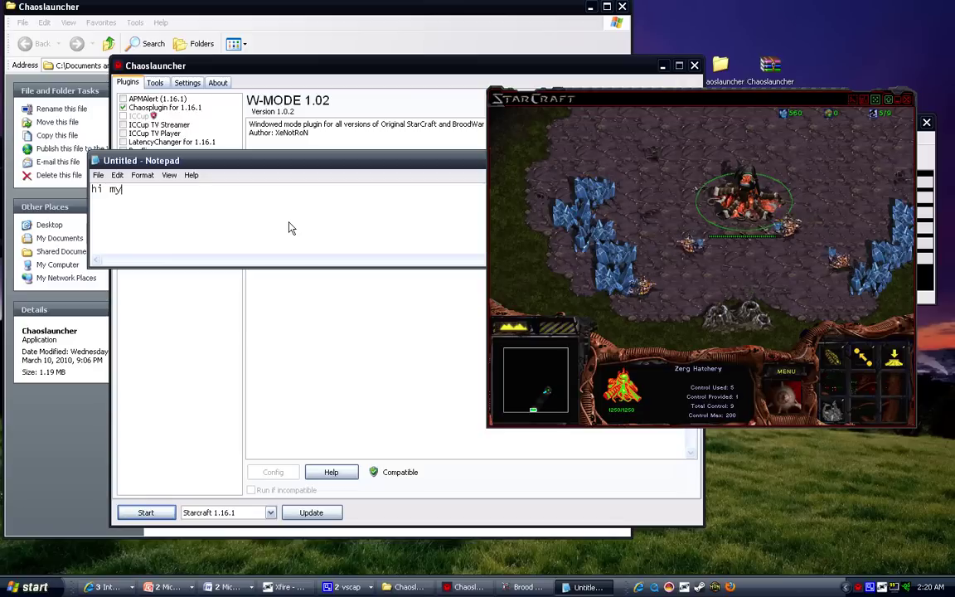
{"action": "type", "text": " name is bob "}
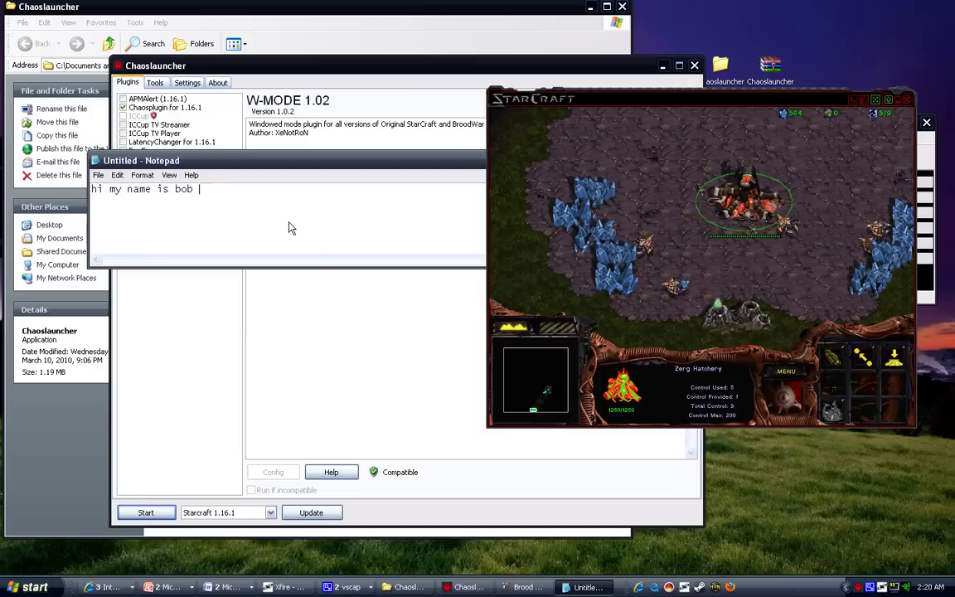
{"action": "type", "text": "i love u billy"}
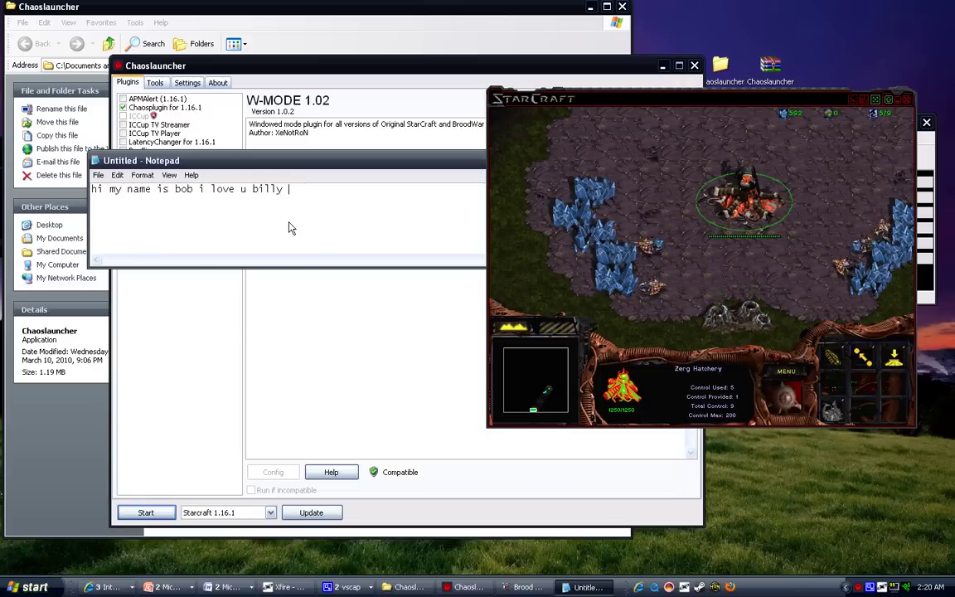
{"action": "key", "text": "BackSpace"}
{"action": "type", "text": "bob"}
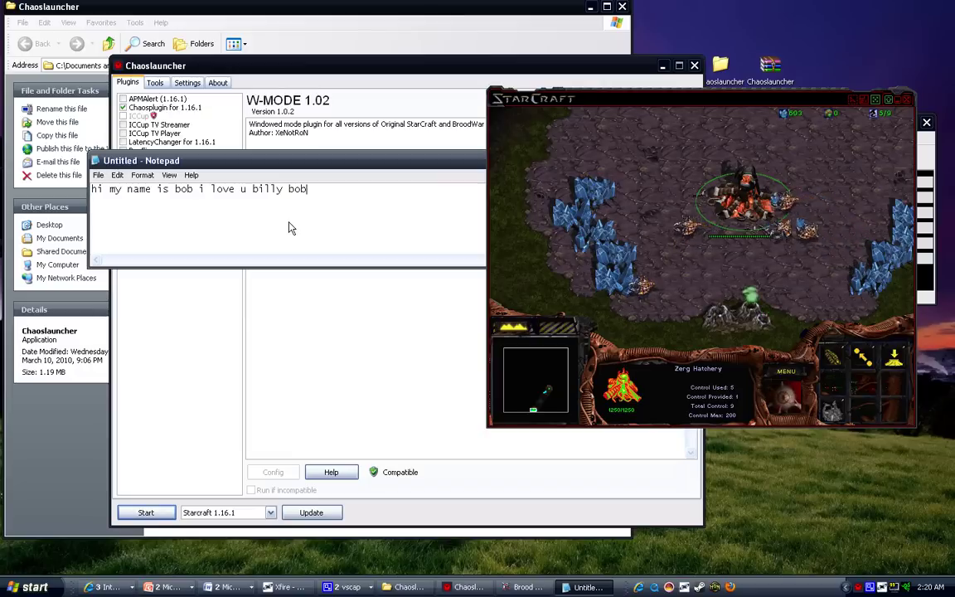
{"action": "key", "text": "BackSpace"}
{"action": "key", "text": "BackSpace"}
{"action": "key", "text": "Return"}
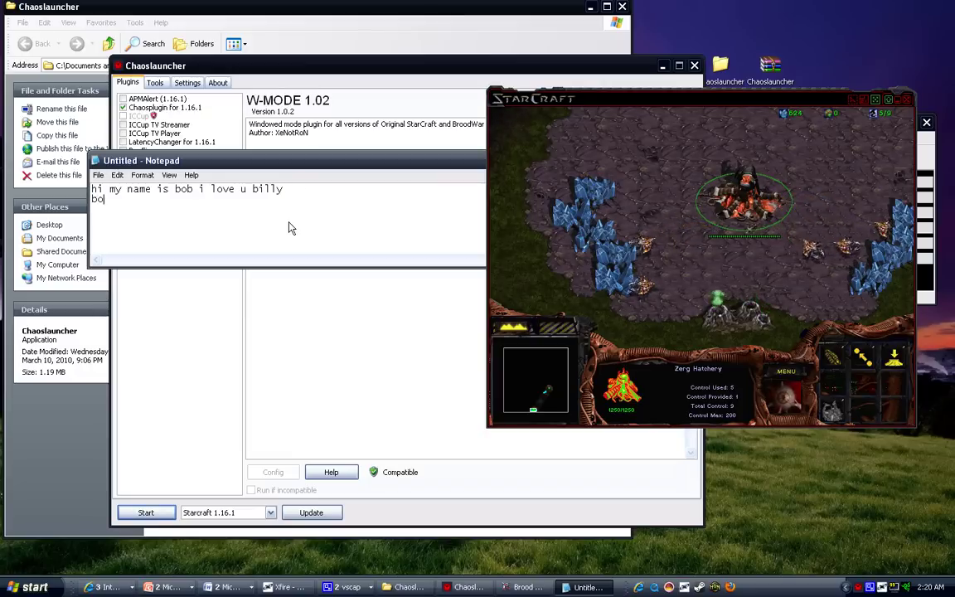
{"action": "type", "text": "bob: yo i lo"}
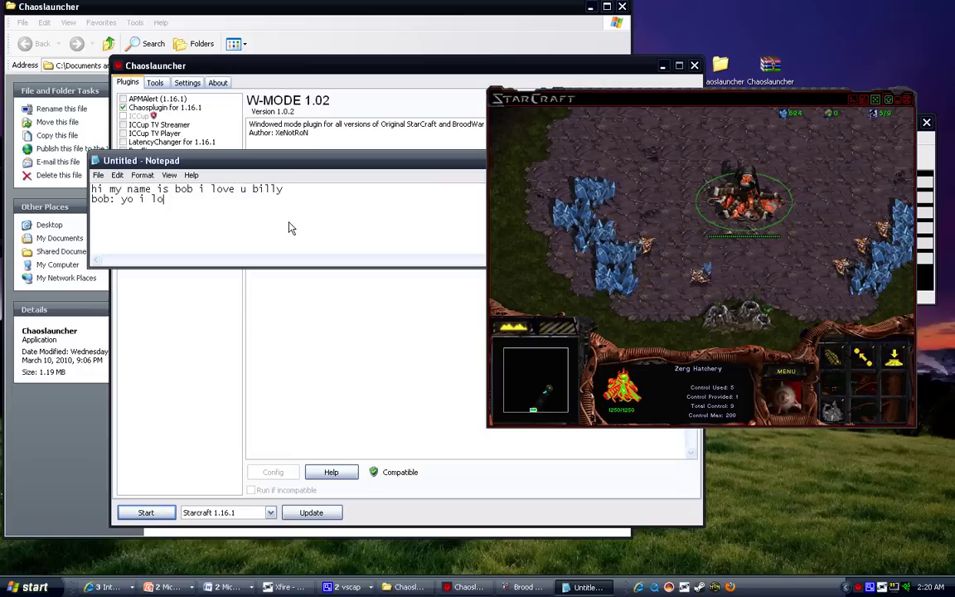
{"action": "type", "text": "vbe u 112"}
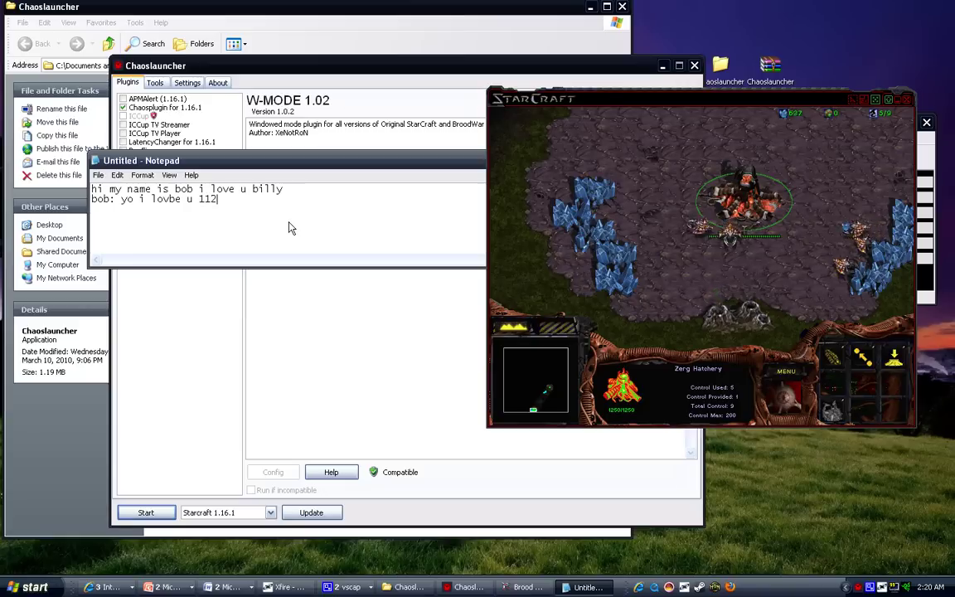
Return to StarCraft, move its window so it overlaps Notepad, and select the units around the Hatchery followed by the Hatchery itself
{"action": "left_click", "coordinate": [754, 171]}
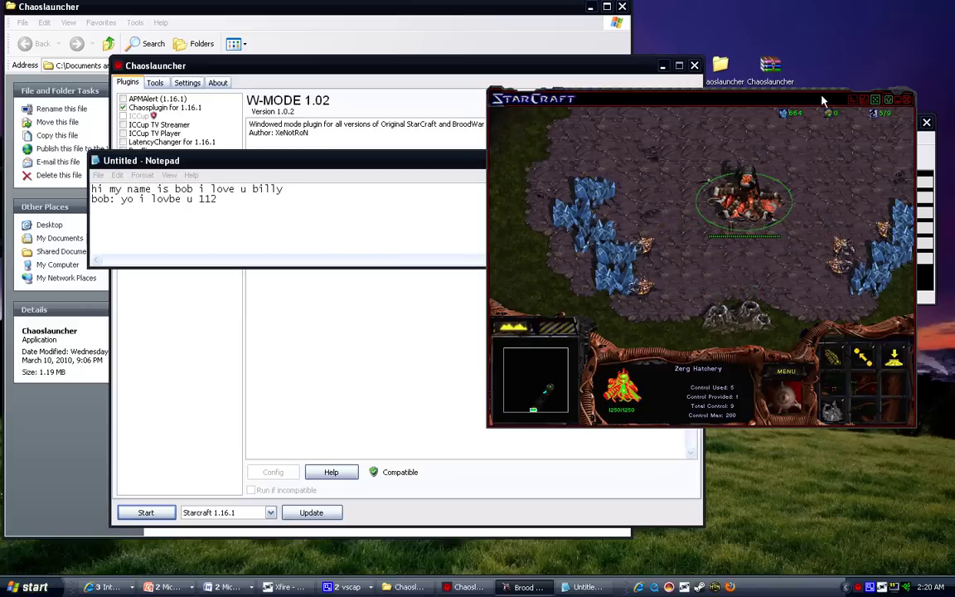
{"action": "left_click_drag", "start_coordinate": [876, 103], "coordinate": [560, 123]}
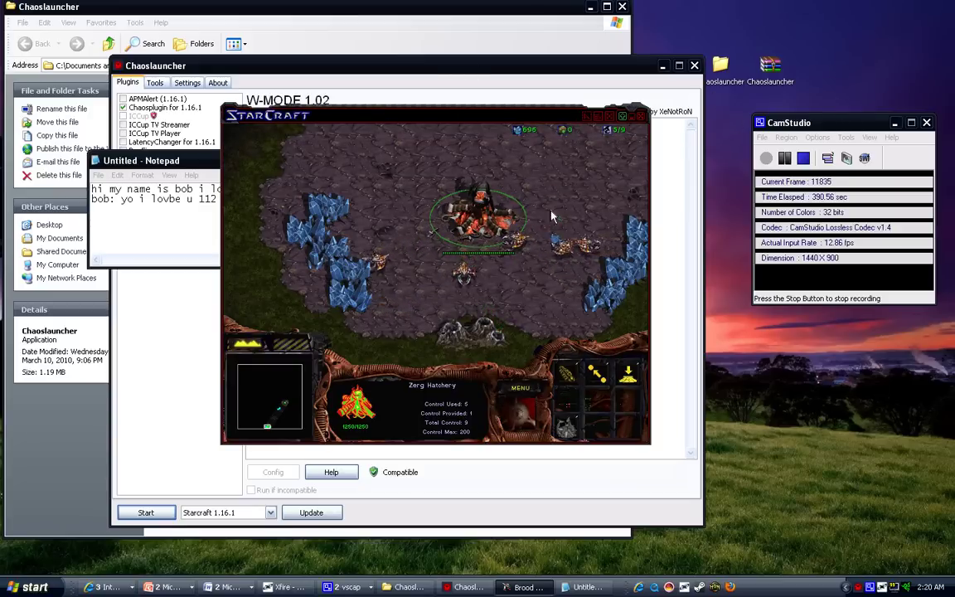
{"action": "left_click_drag", "start_coordinate": [629, 180], "coordinate": [309, 337]}
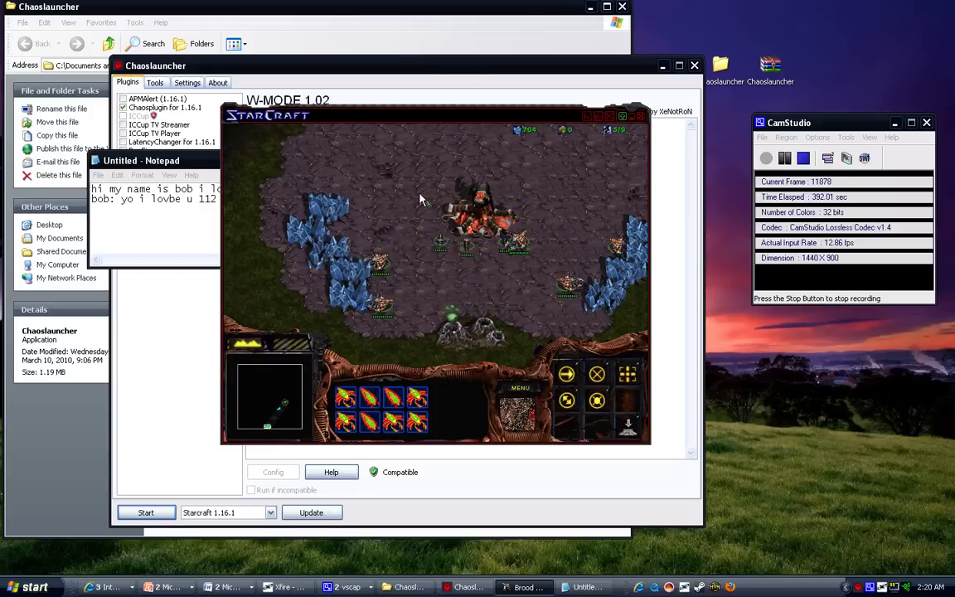
{"action": "left_click", "coordinate": [486, 216]}
Move Notepad to the desktop's left edge with all its text selected, and return to StarCraft, shifting the game window slightly right
{"action": "left_click", "coordinate": [181, 163]}
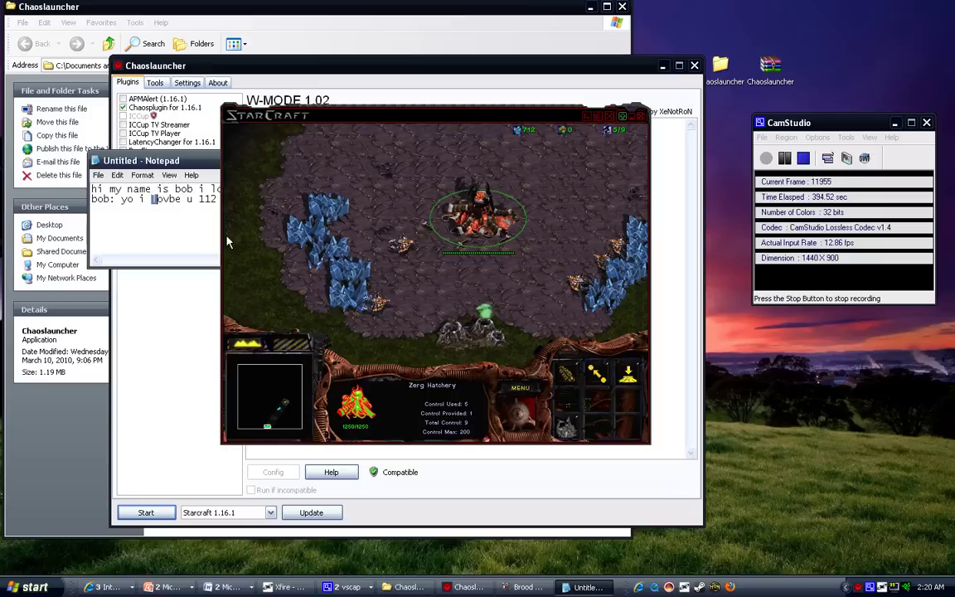
{"action": "left_click_drag", "start_coordinate": [182, 166], "coordinate": [93, 240]}
{"action": "left_click", "coordinate": [182, 290]}
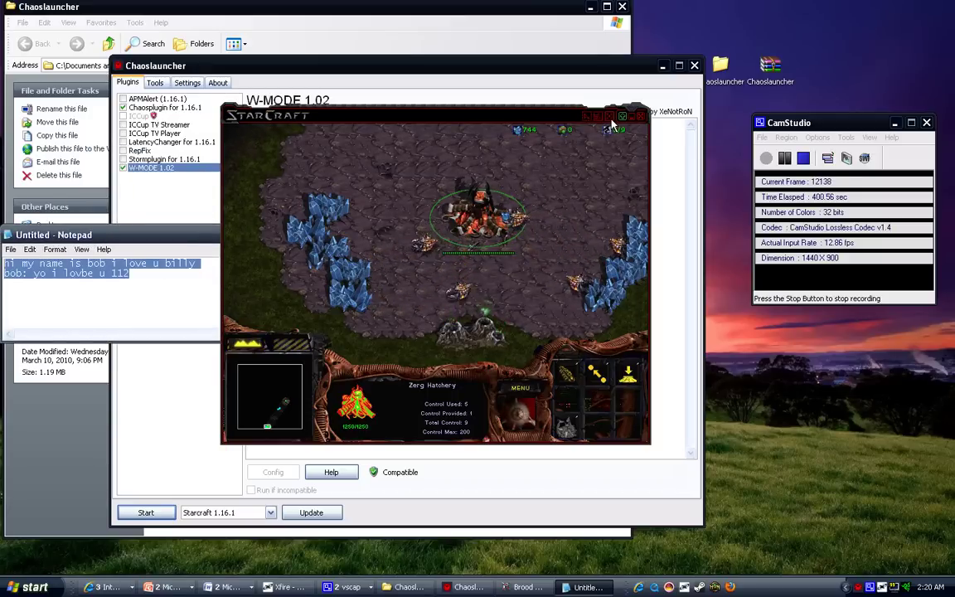
{"action": "left_click", "coordinate": [391, 132]}
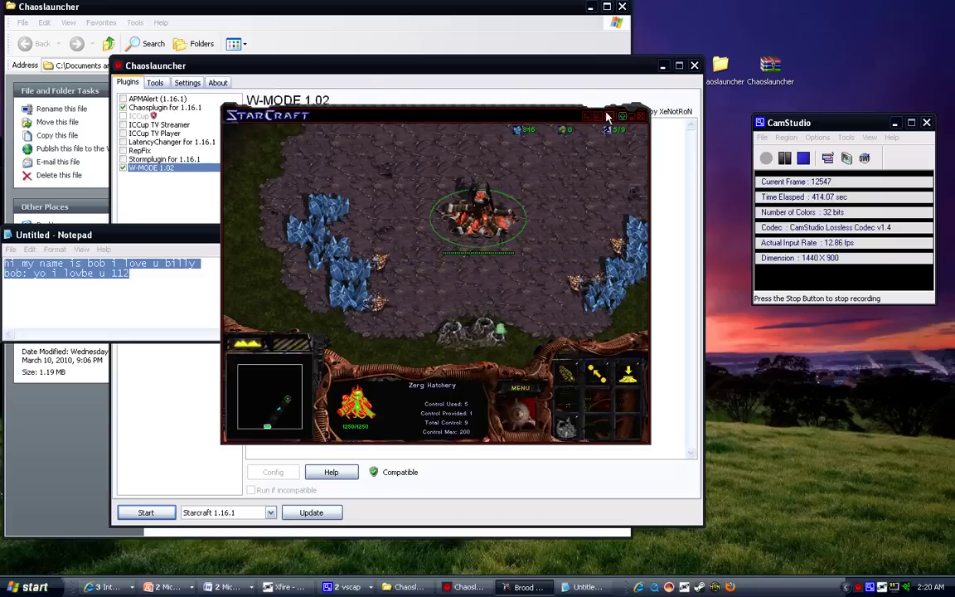
{"action": "left_click_drag", "start_coordinate": [560, 115], "coordinate": [609, 106]}
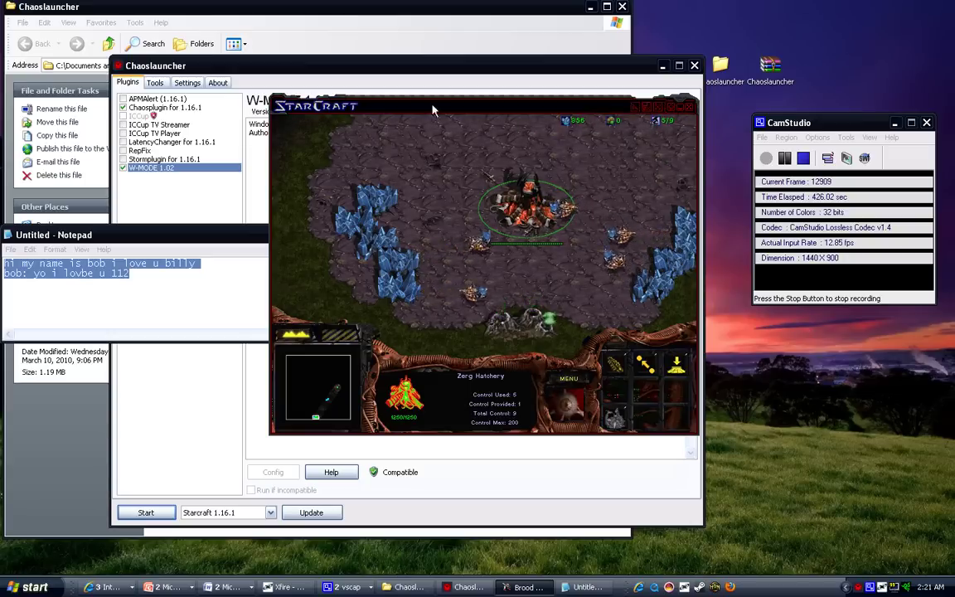
Lay Notepad over part of the game window, shrink it, and replace all its text with "dfgbdgdfgdfgdgdg"
{"action": "left_click_drag", "start_coordinate": [247, 236], "coordinate": [443, 169]}
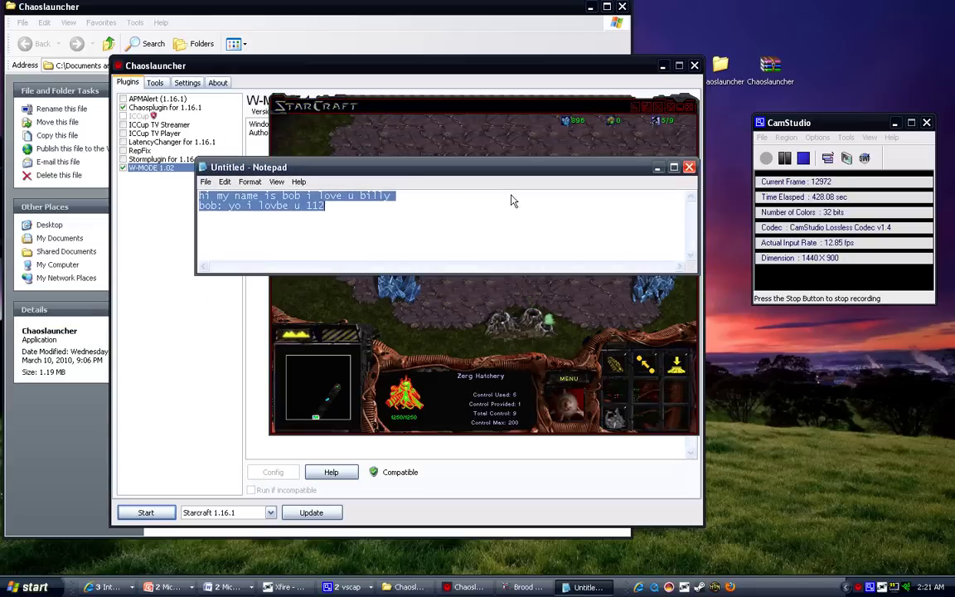
{"action": "left_click_drag", "start_coordinate": [693, 271], "coordinate": [458, 286]}
{"action": "mouse_move", "coordinate": [378, 168]}
{"action": "left_mouse_down"}
{"action": "mouse_move", "coordinate": [632, 197]}
{"action": "mouse_move", "coordinate": [369, 170]}
{"action": "left_mouse_up"}
{"action": "left_click", "coordinate": [360, 219]}
{"action": "key", "text": "ctrl+a"}
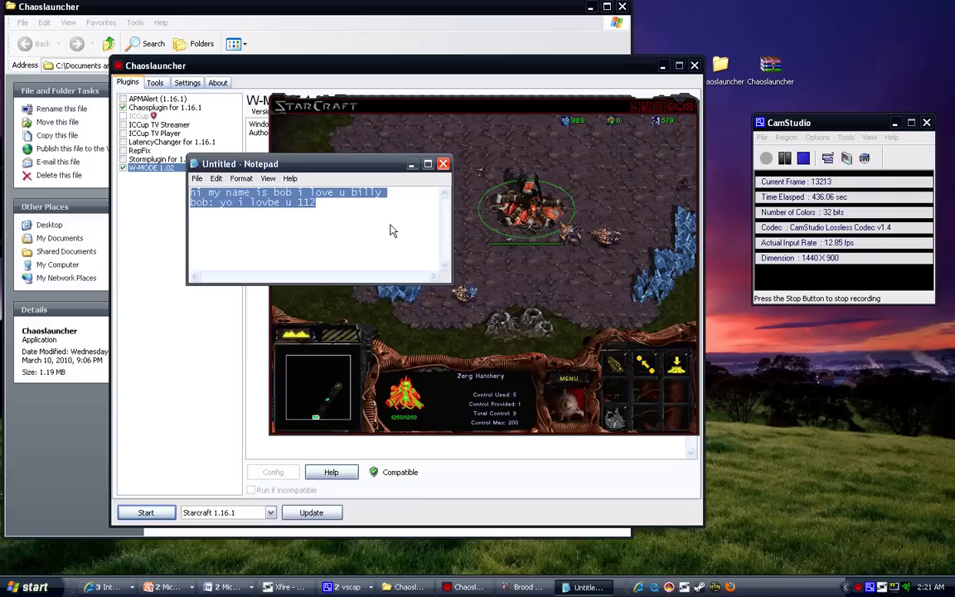
{"action": "type", "text": "dfgbdgdfgdfgdgd"}
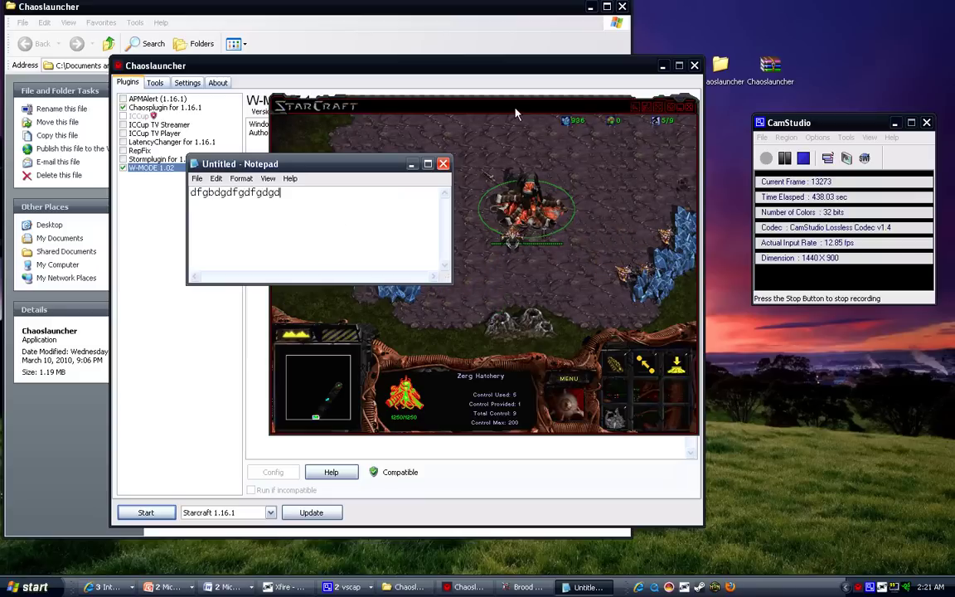
{"action": "type", "text": "g"}
Try overlapping the game with the CamStudio window, and arrange CamStudio and Notepad on opposite sides of the game
{"action": "left_click_drag", "start_coordinate": [793, 124], "coordinate": [528, 133]}
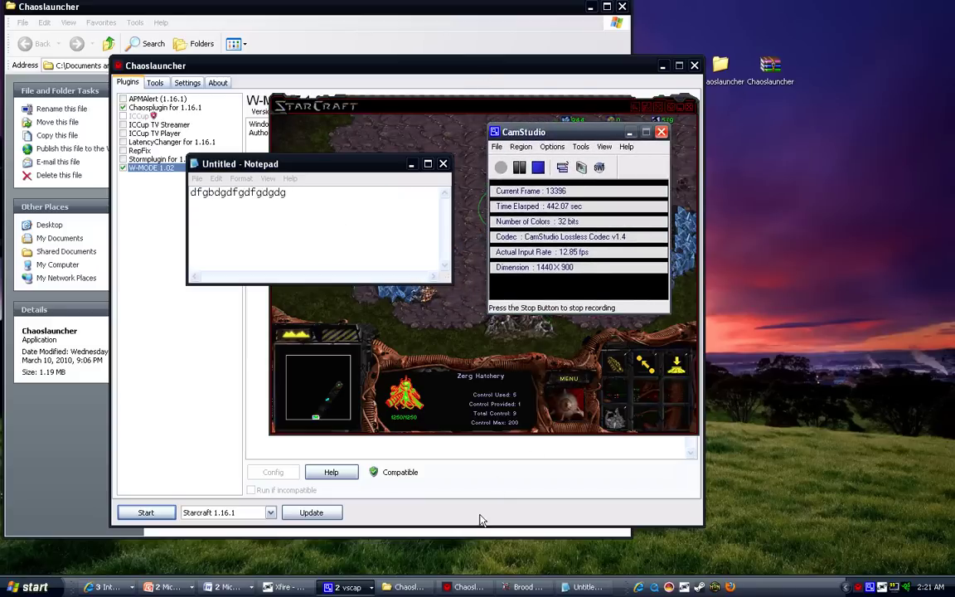
{"action": "left_click_drag", "start_coordinate": [328, 163], "coordinate": [81, 133]}
{"action": "left_click_drag", "start_coordinate": [560, 137], "coordinate": [806, 145]}
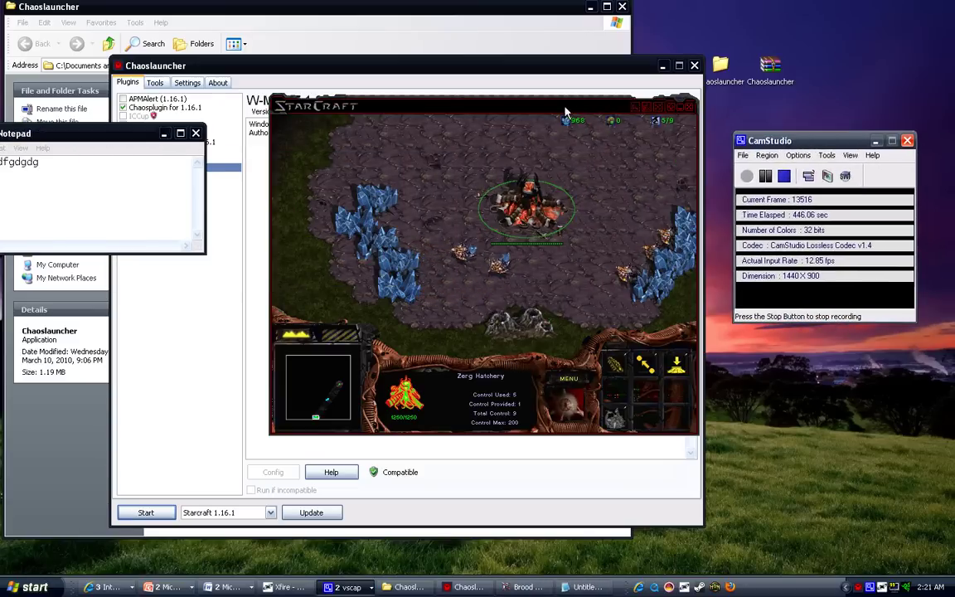
{"action": "left_click", "coordinate": [565, 111]}
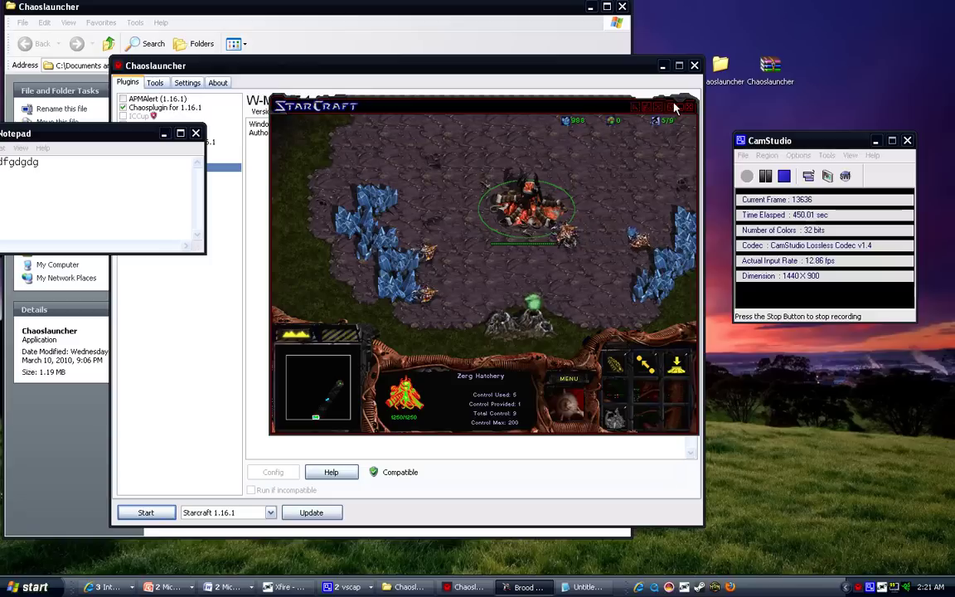
{"action": "left_click_drag", "start_coordinate": [815, 144], "coordinate": [842, 125]}
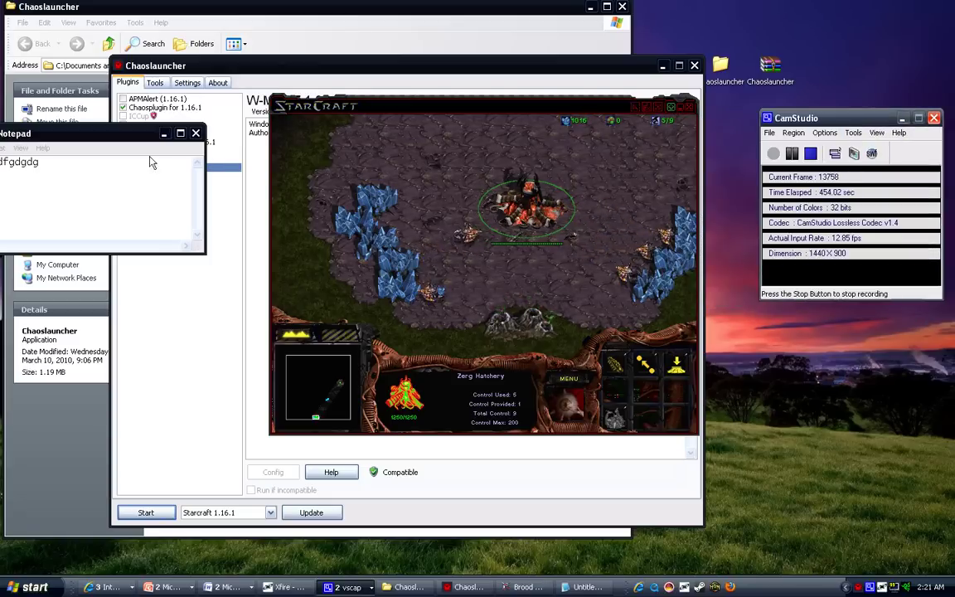
{"action": "mouse_move", "coordinate": [142, 134]}
{"action": "left_mouse_down"}
{"action": "mouse_move", "coordinate": [369, 171]}
{"action": "mouse_move", "coordinate": [245, 173]}
{"action": "mouse_move", "coordinate": [505, 154]}
{"action": "mouse_move", "coordinate": [143, 154]}
{"action": "left_mouse_up"}
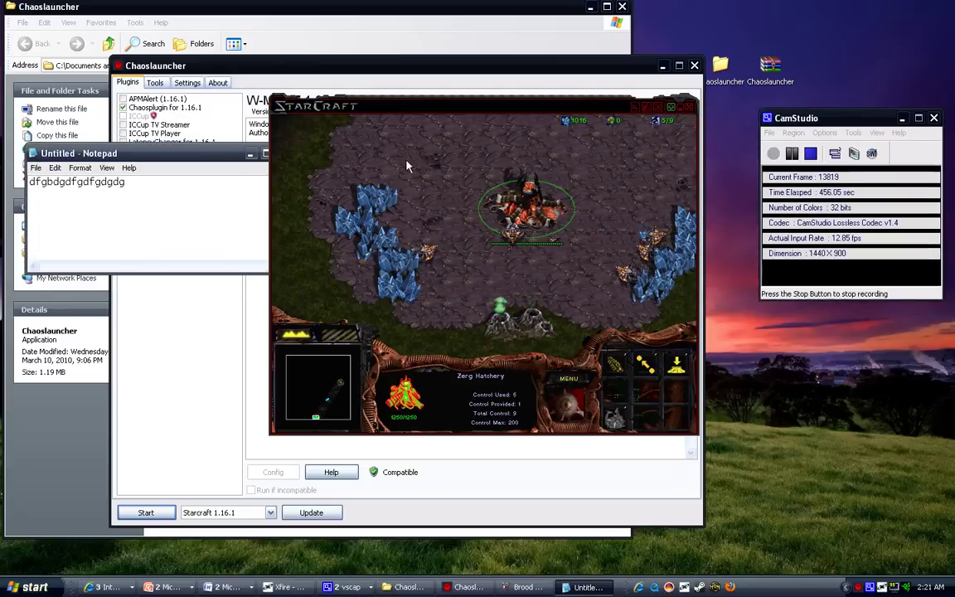
Switch back to StarCraft, minimize the game window, and restore it
{"action": "left_click", "coordinate": [555, 134]}
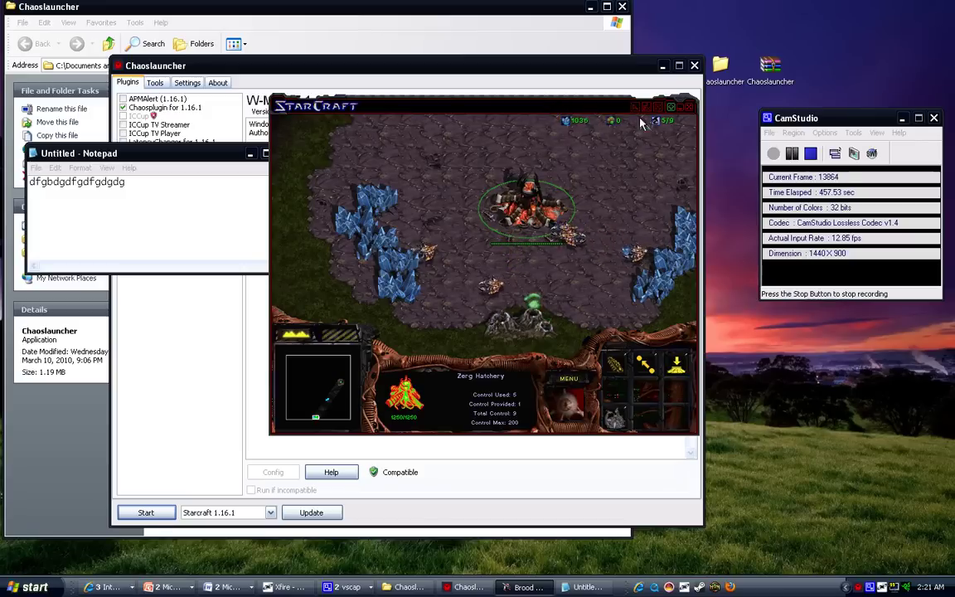
{"action": "left_click", "coordinate": [679, 107]}
{"action": "left_click", "coordinate": [520, 588]}
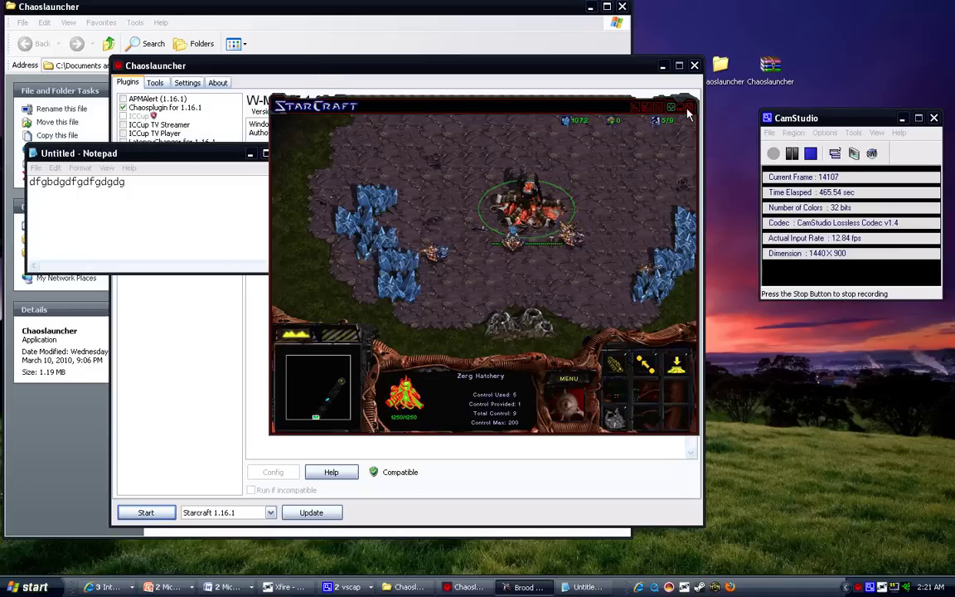
Box-select the units near the Hatchery, and use the Hatchery's three larvae to morph Drones
{"action": "left_click_drag", "start_coordinate": [652, 202], "coordinate": [448, 292]}
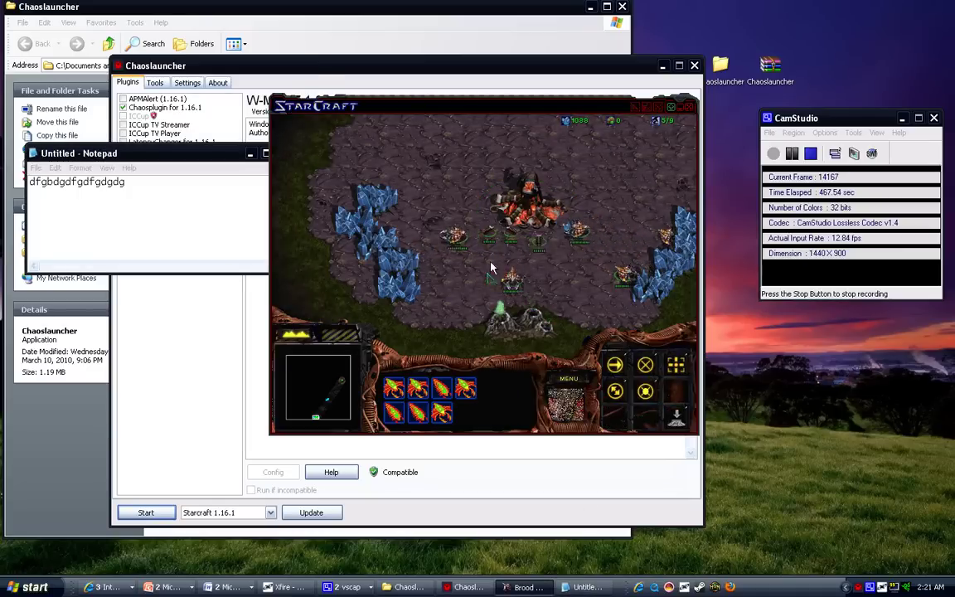
{"action": "key", "text": "1"}
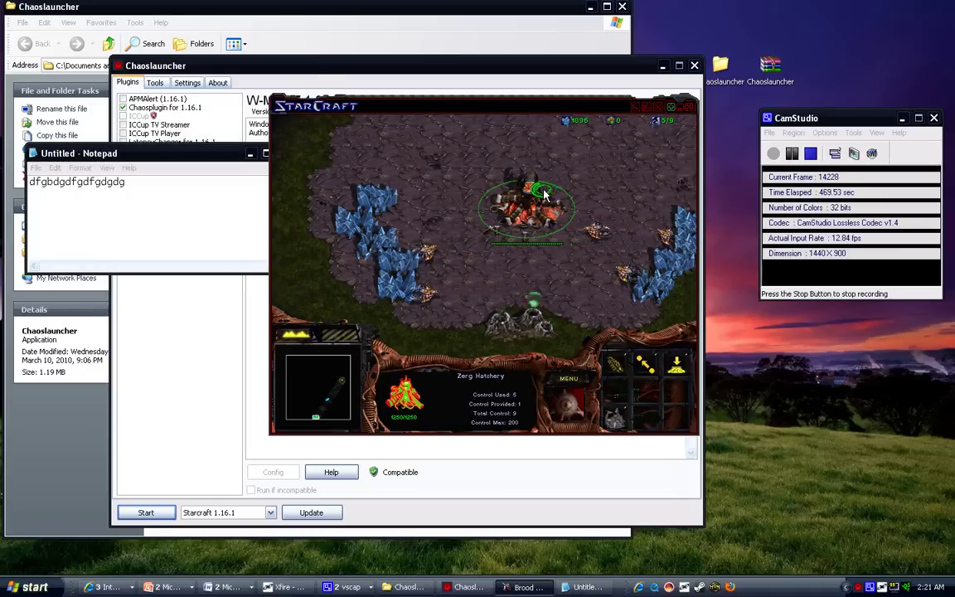
{"action": "key", "text": "s"}
{"action": "key", "text": "d"}
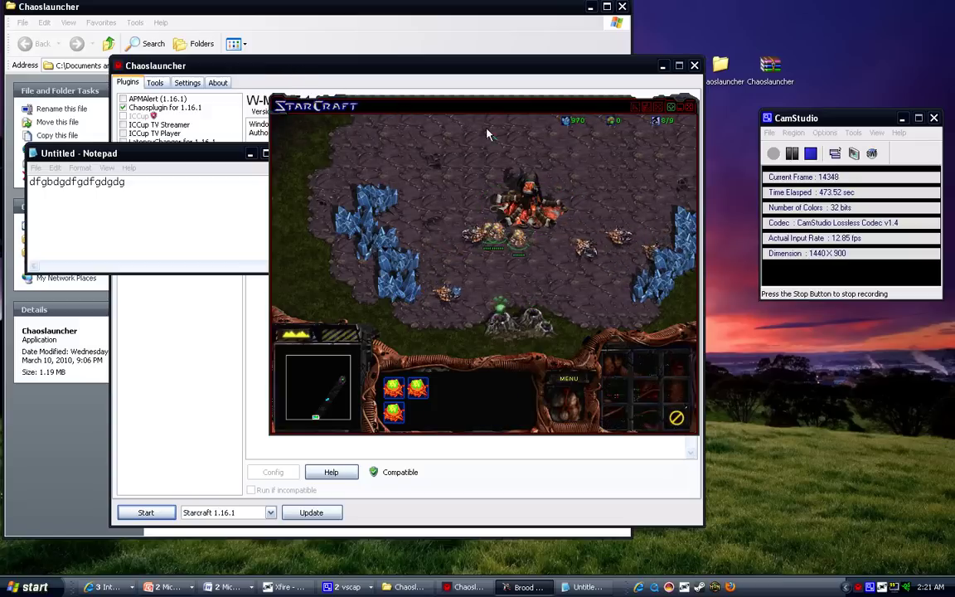
Switch to Notepad and move it mostly off the desktop's left edge, and return to StarCraft, moving the game window right over CamStudio
{"action": "left_click", "coordinate": [205, 190]}
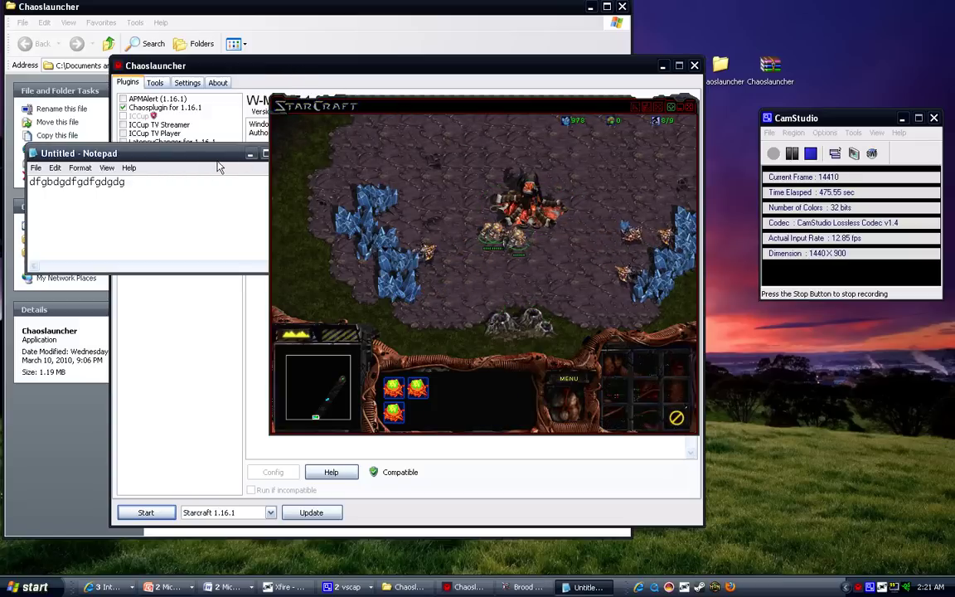
{"action": "left_click_drag", "start_coordinate": [218, 166], "coordinate": [2, 197]}
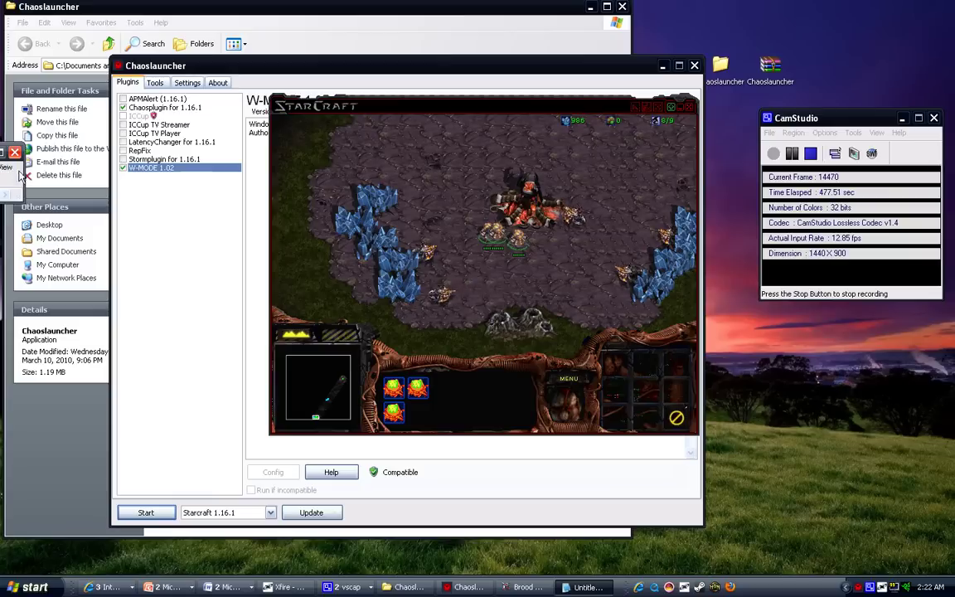
{"action": "left_click", "coordinate": [305, 69]}
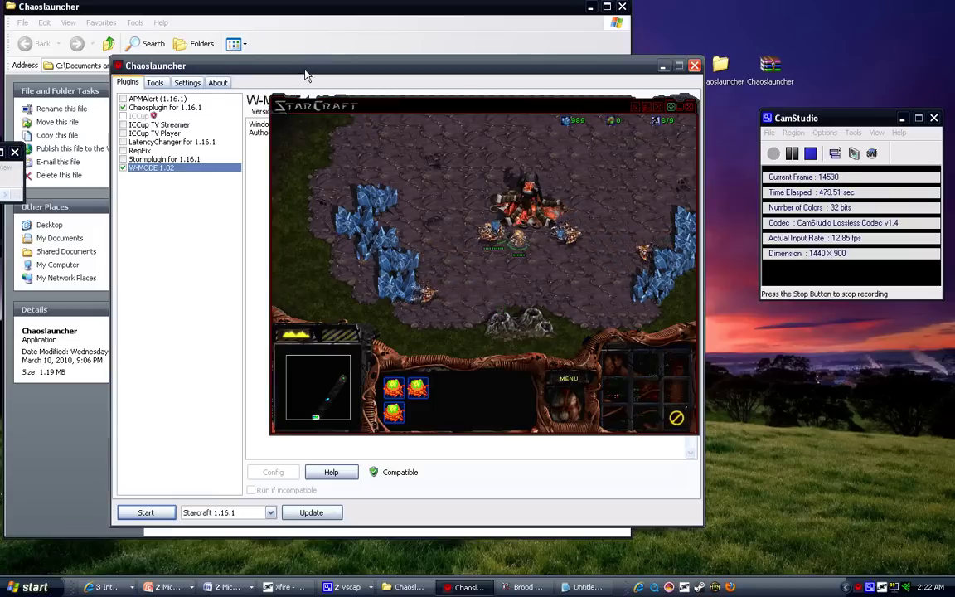
{"action": "left_click", "coordinate": [432, 109]}
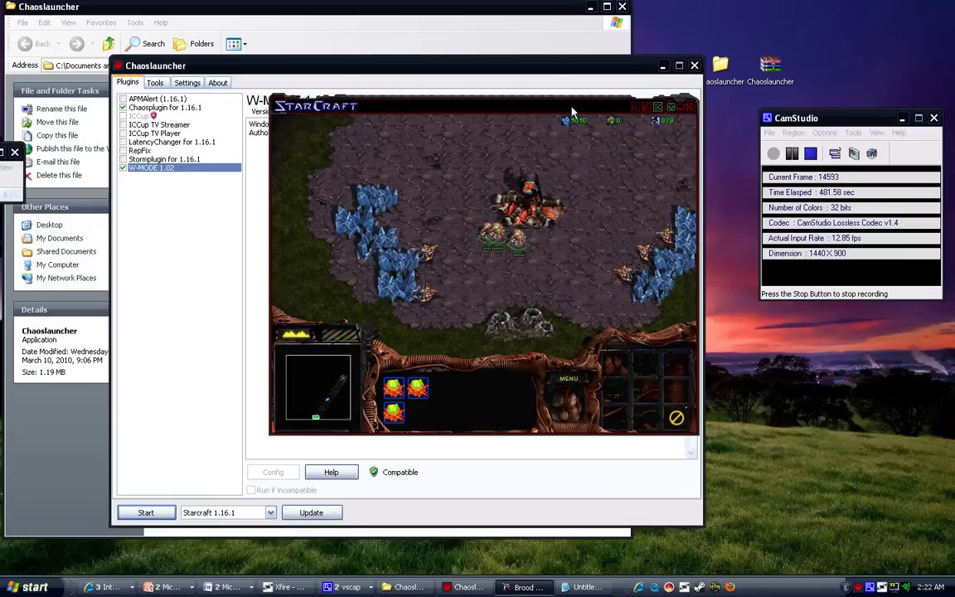
{"action": "left_click_drag", "start_coordinate": [571, 106], "coordinate": [684, 103]}
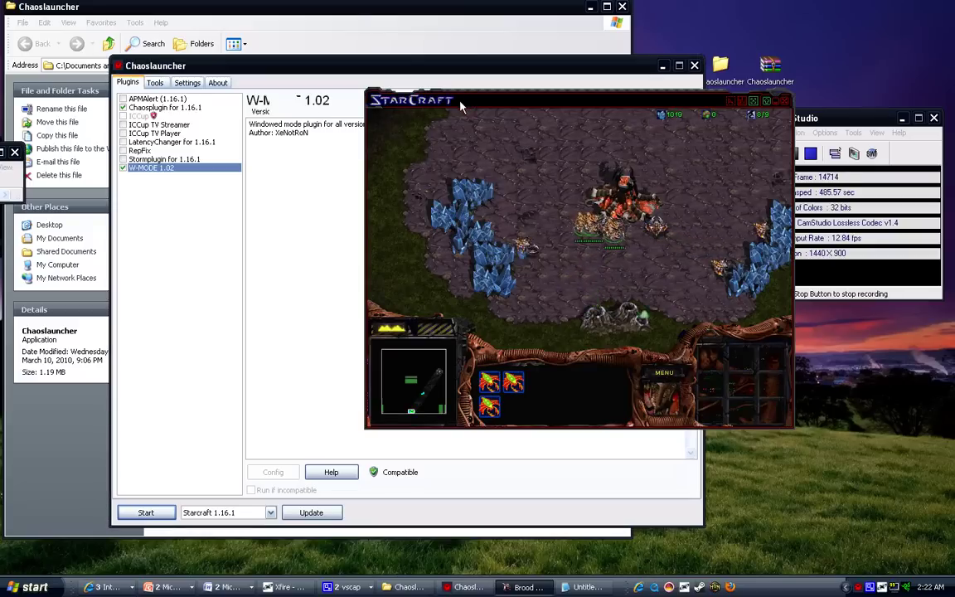
Box-select the units around the Hatchery, select all visible Drones, and order them to the ground below the Hatchery
{"action": "mouse_move", "coordinate": [421, 126]}
{"action": "left_mouse_down"}
{"action": "mouse_move", "coordinate": [534, 220]}
{"action": "mouse_move", "coordinate": [746, 307]}
{"action": "left_mouse_up"}
{"action": "left_click", "coordinate": [607, 196]}
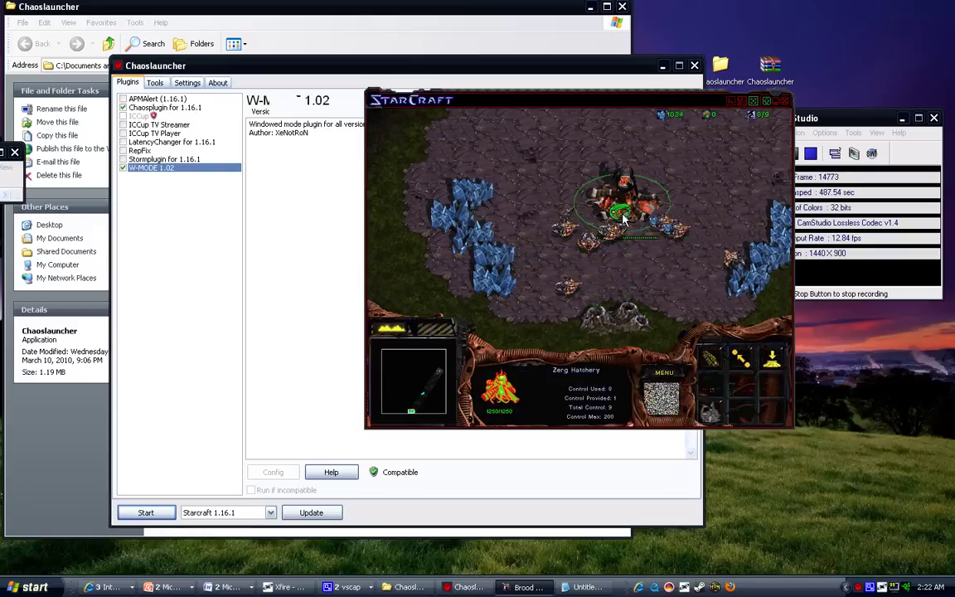
{"action": "left_click", "coordinate": [611, 238]}
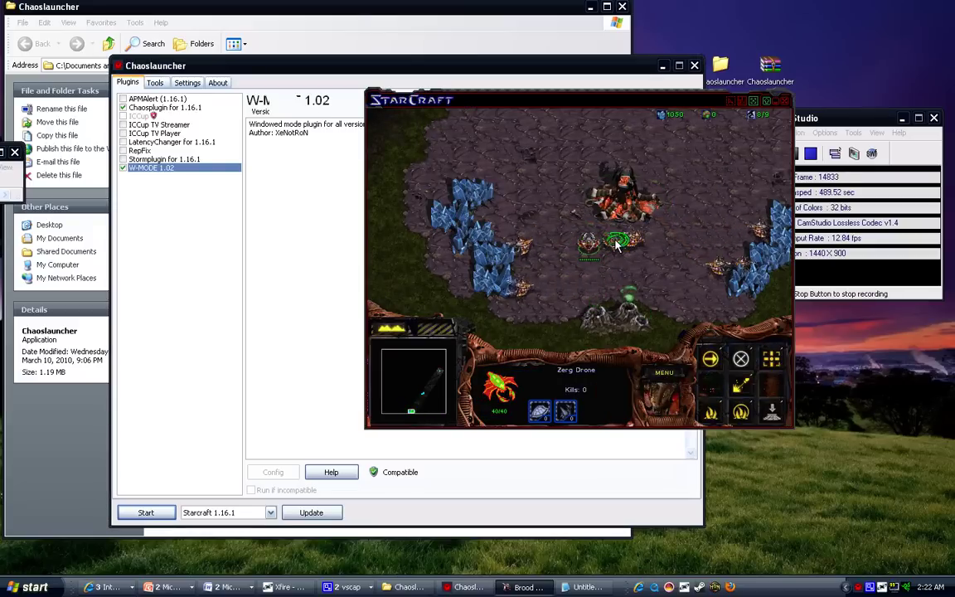
{"action": "double_click", "coordinate": [618, 240]}
{"action": "right_click", "coordinate": [596, 282]}
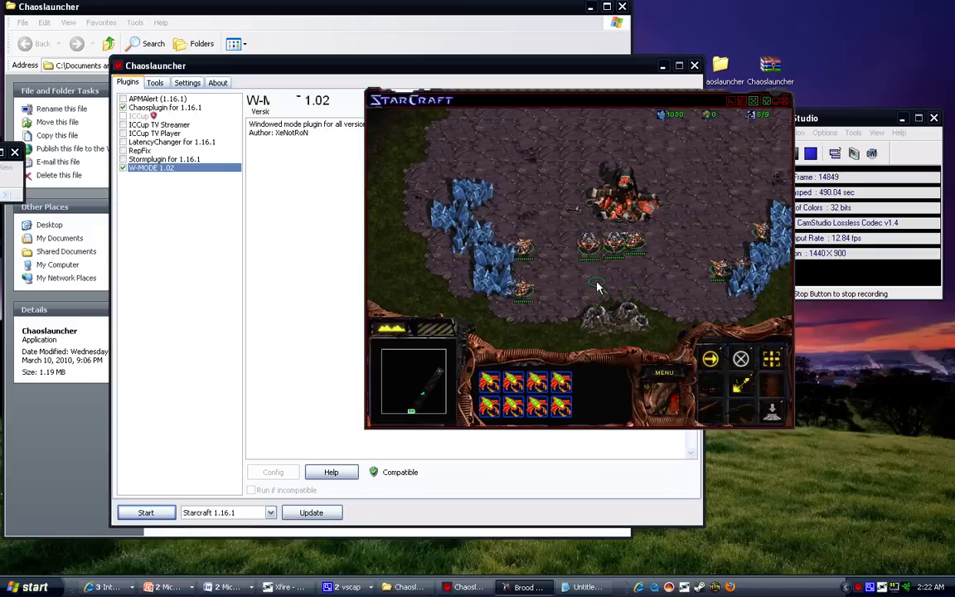
Select the Hatchery, and open the in-game menu and return to the game
{"action": "left_click", "coordinate": [588, 204]}
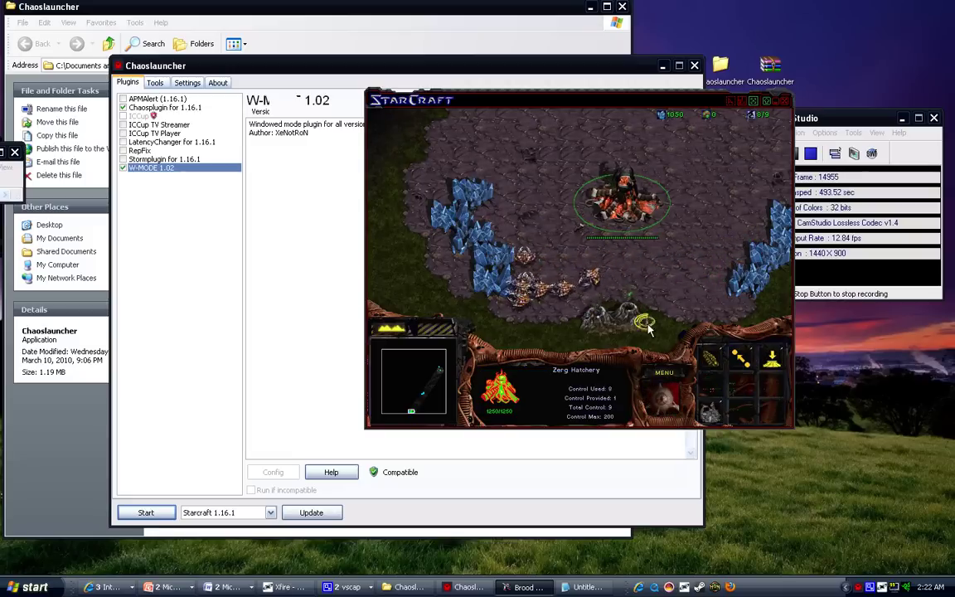
{"action": "left_click", "coordinate": [664, 374]}
{"action": "left_click", "coordinate": [617, 305]}
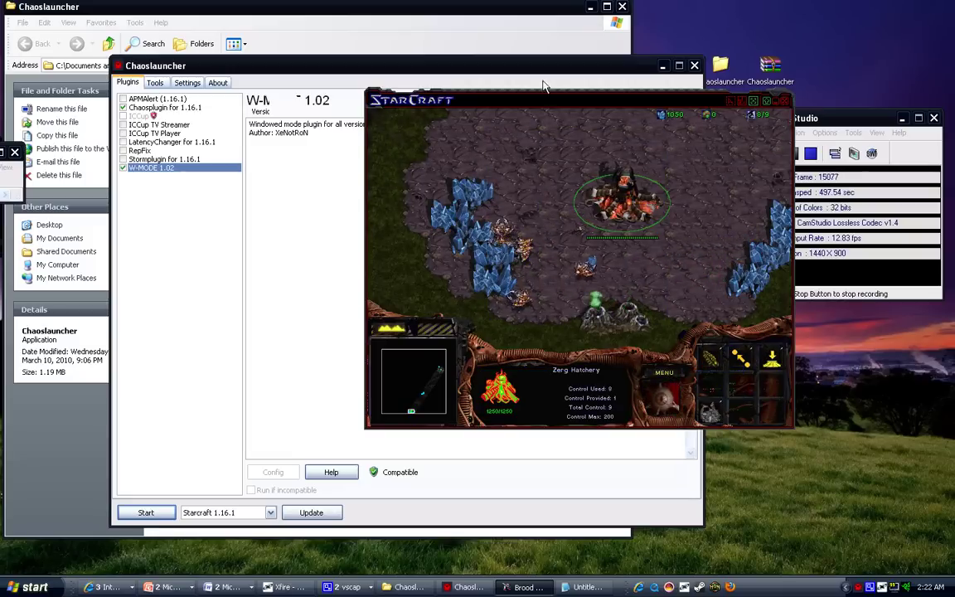
Move the StarCraft window slightly to the right over CamStudio, and reselect the Hatchery
{"action": "left_click_drag", "start_coordinate": [514, 103], "coordinate": [534, 105]}
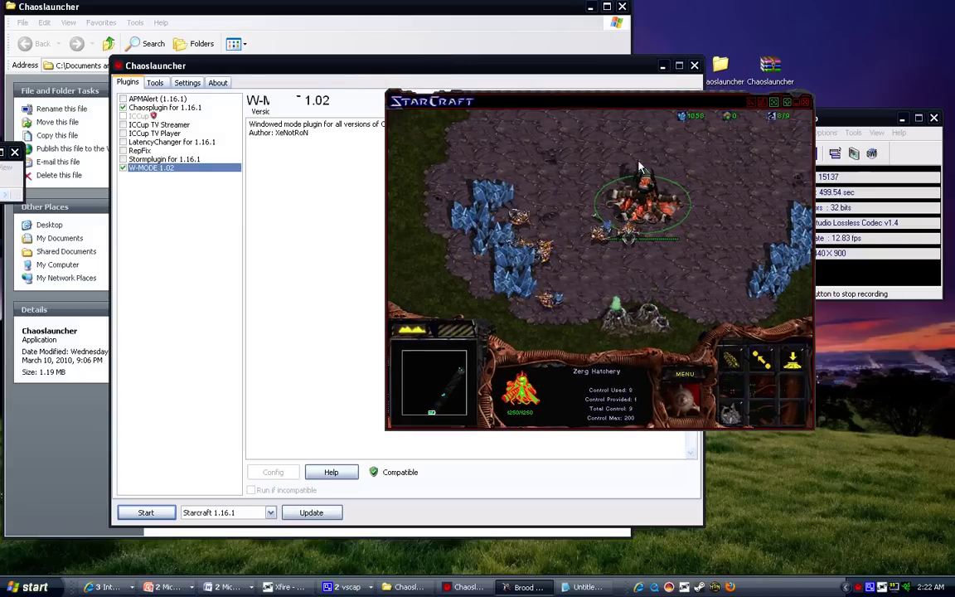
{"action": "double_click", "coordinate": [574, 230]}
{"action": "left_click", "coordinate": [633, 216]}
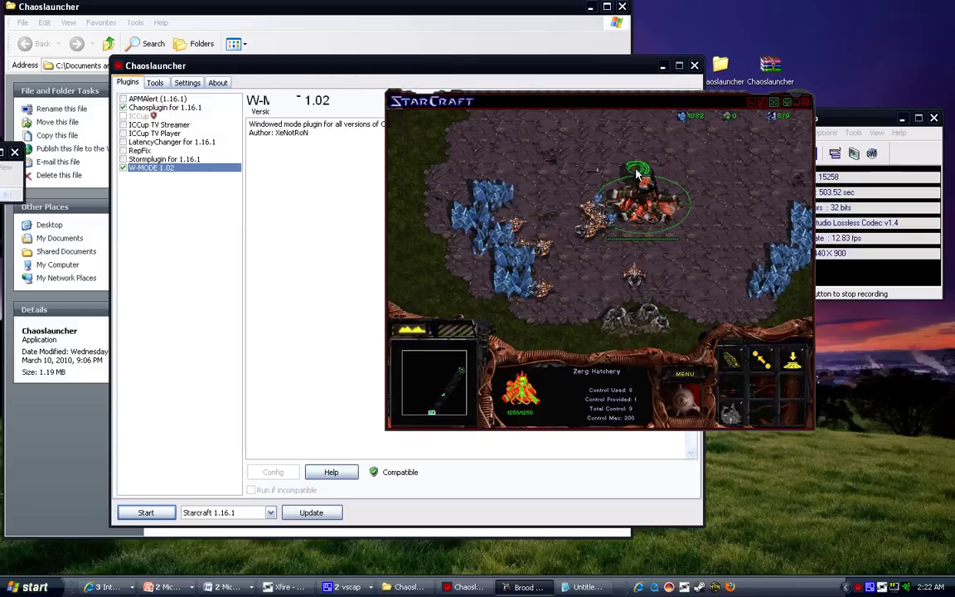
Alternate repeatedly between box-selecting the Drones and larvae around the Hatchery and selecting the Hatchery itself
{"action": "left_click_drag", "start_coordinate": [635, 166], "coordinate": [453, 352]}
{"action": "left_click", "coordinate": [629, 222]}
{"action": "left_click_drag", "start_coordinate": [721, 161], "coordinate": [536, 347]}
{"action": "left_click", "coordinate": [643, 213]}
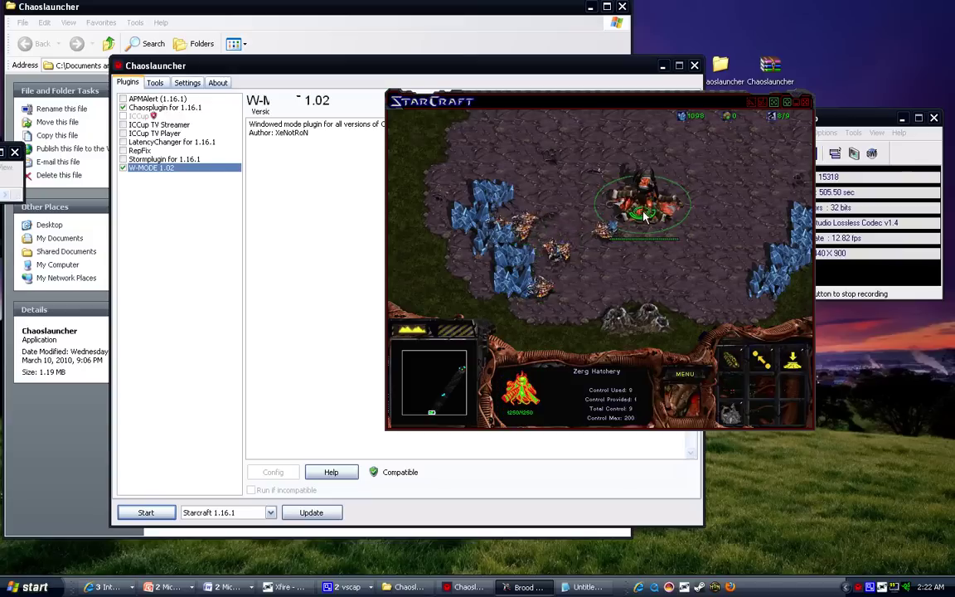
{"action": "left_click_drag", "start_coordinate": [693, 170], "coordinate": [530, 299]}
{"action": "left_click", "coordinate": [640, 219]}
{"action": "left_click_drag", "start_coordinate": [708, 161], "coordinate": [490, 330]}
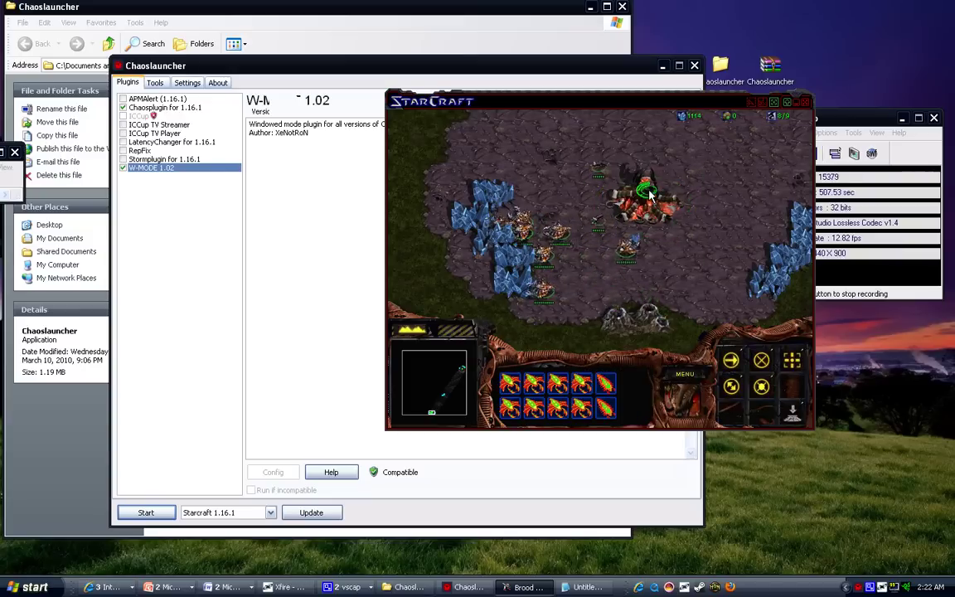
{"action": "left_click", "coordinate": [639, 207]}
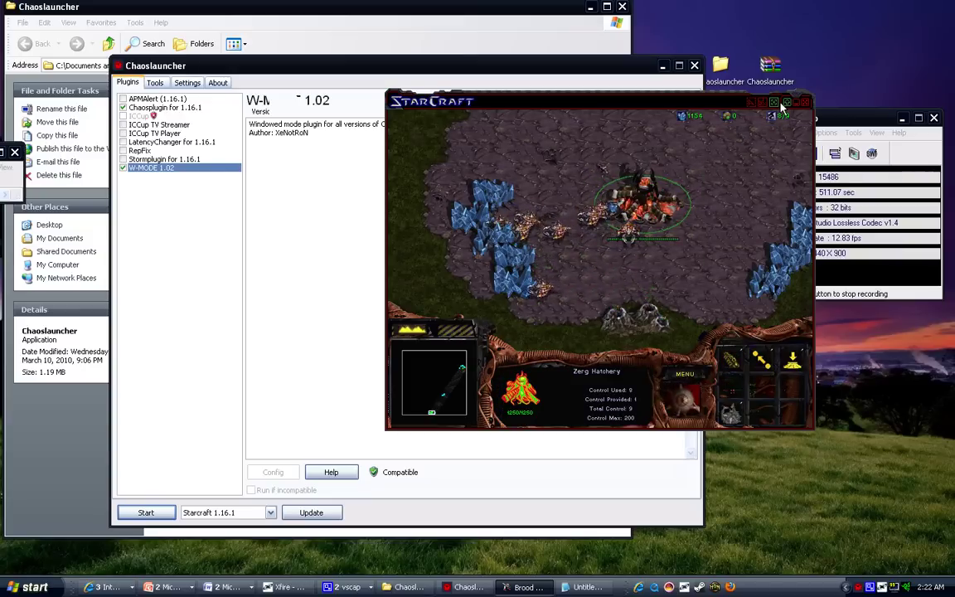
{"action": "right_click", "coordinate": [673, 179]}
{"action": "mouse_move", "coordinate": [652, 124]}
{"action": "left_mouse_down"}
{"action": "mouse_move", "coordinate": [525, 274]}
{"action": "mouse_move", "coordinate": [395, 292]}
{"action": "left_mouse_up"}
{"action": "left_click", "coordinate": [651, 202]}
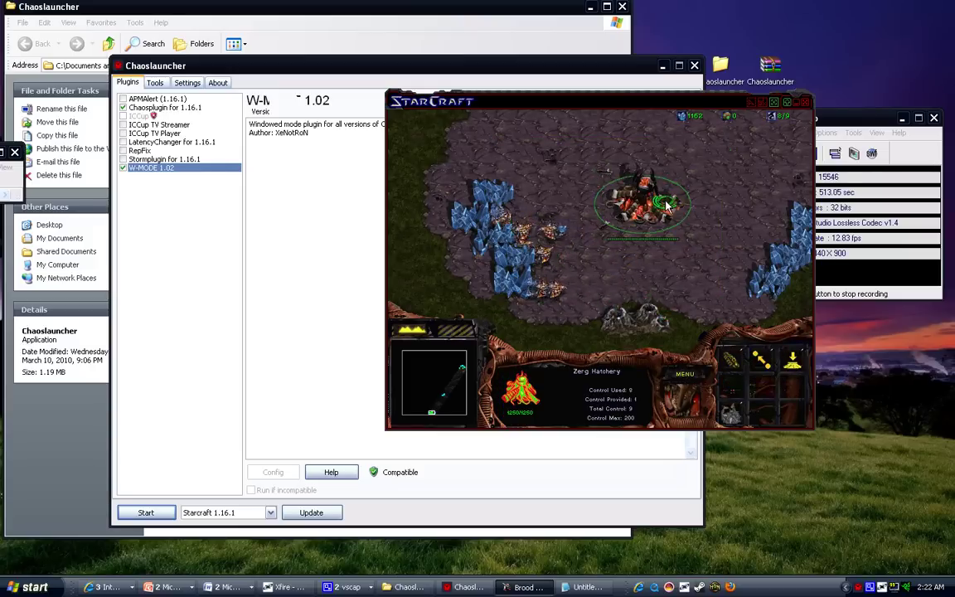
{"action": "right_click", "coordinate": [690, 187]}
{"action": "left_click_drag", "start_coordinate": [743, 170], "coordinate": [478, 301]}
{"action": "left_click", "coordinate": [647, 203]}
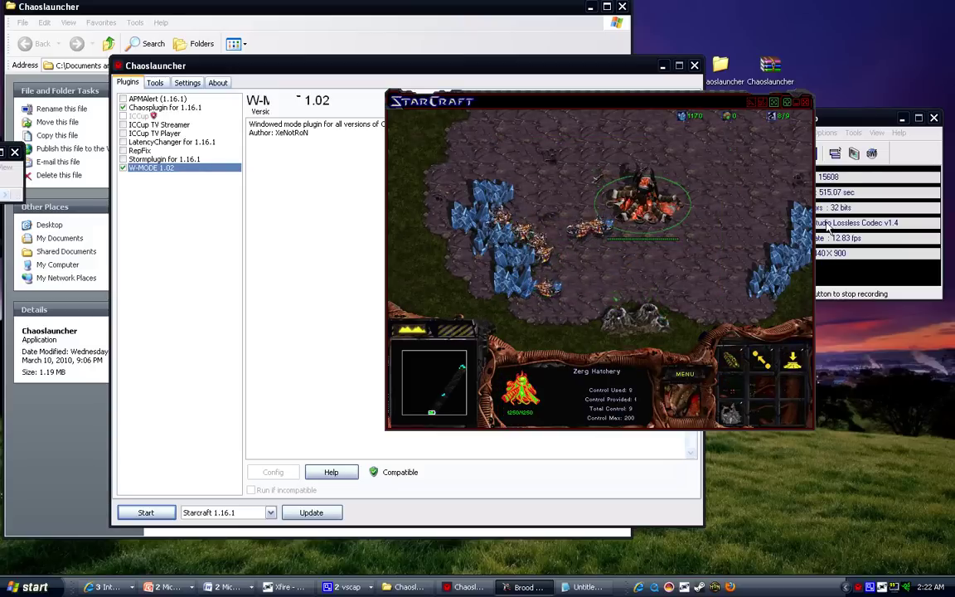
Move the CamStudio window up near the desktop's upper edge, and return to StarCraft to box-select the units and reselect the Hatchery
{"action": "left_click", "coordinate": [859, 224]}
{"action": "left_click_drag", "start_coordinate": [874, 123], "coordinate": [863, 42]}
{"action": "left_click", "coordinate": [648, 101]}
{"action": "left_click_drag", "start_coordinate": [746, 120], "coordinate": [501, 302]}
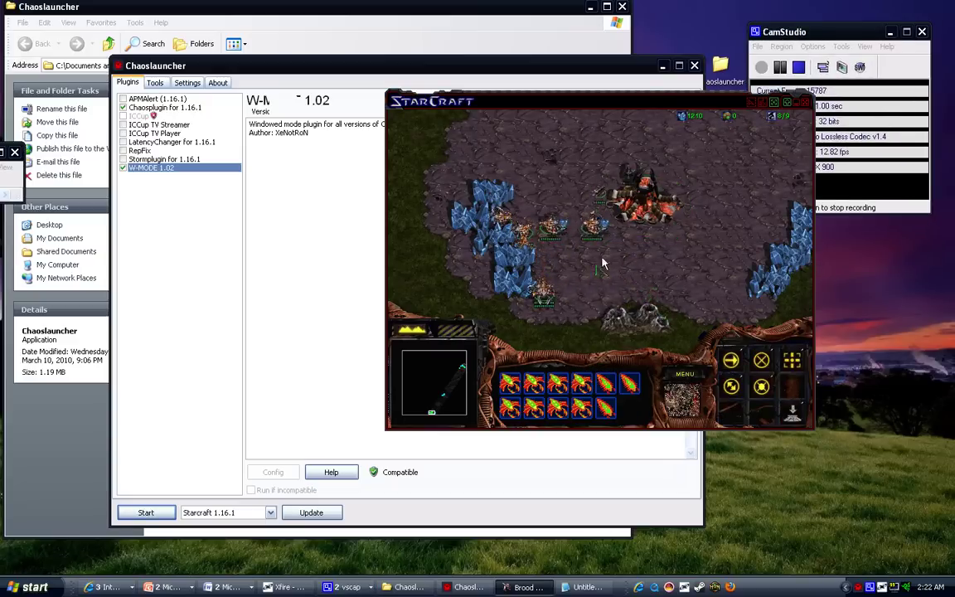
{"action": "left_click", "coordinate": [645, 218]}
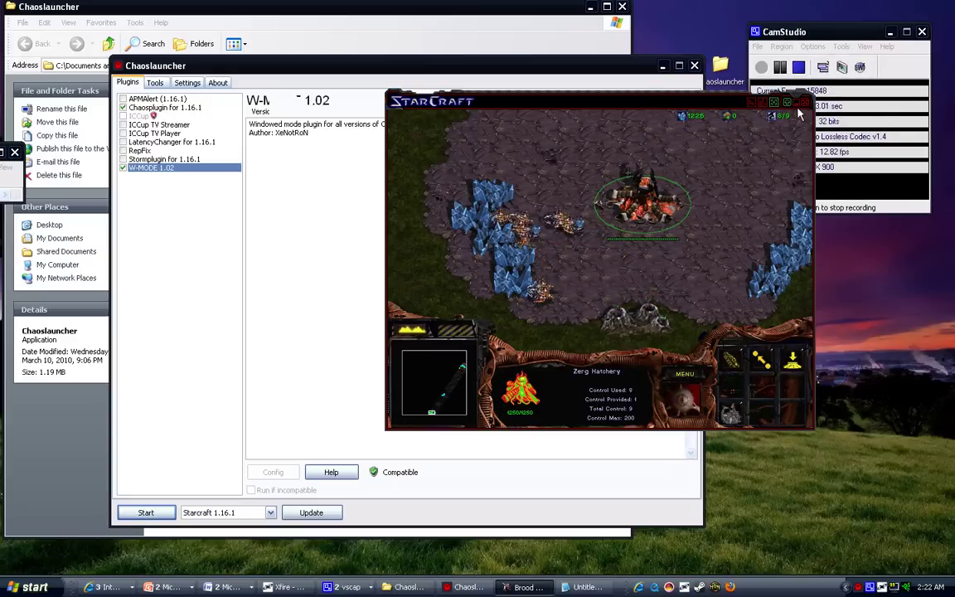
Bring Chaoslauncher into focus and move its window left and slightly down, partly behind the game window
{"action": "left_click", "coordinate": [353, 79]}
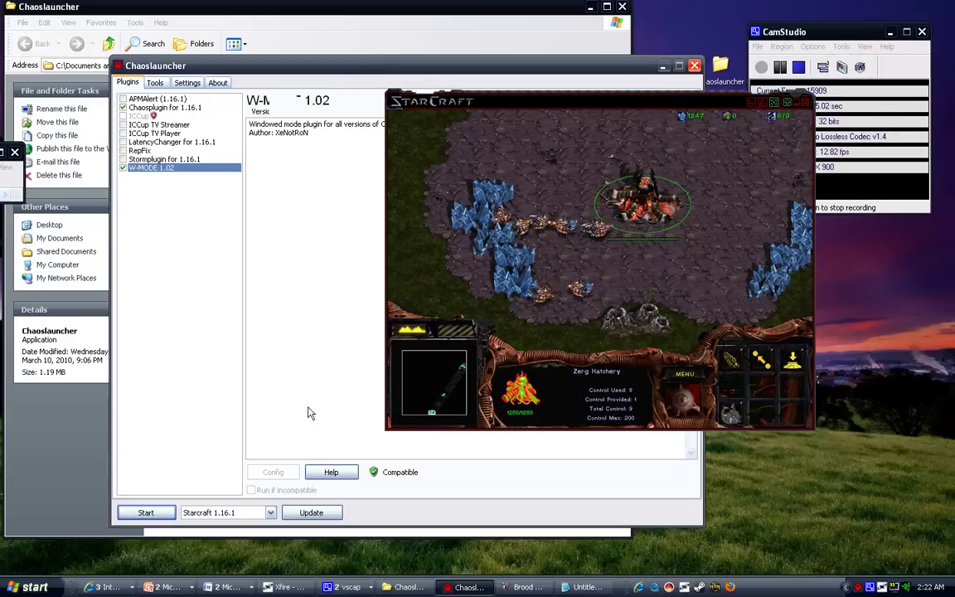
{"action": "left_click_drag", "start_coordinate": [355, 73], "coordinate": [291, 89]}
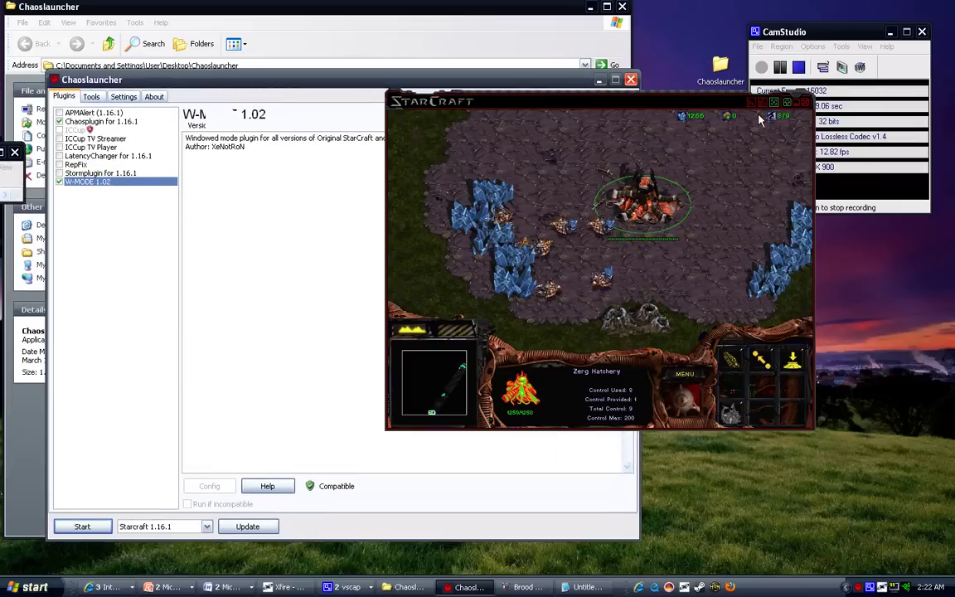